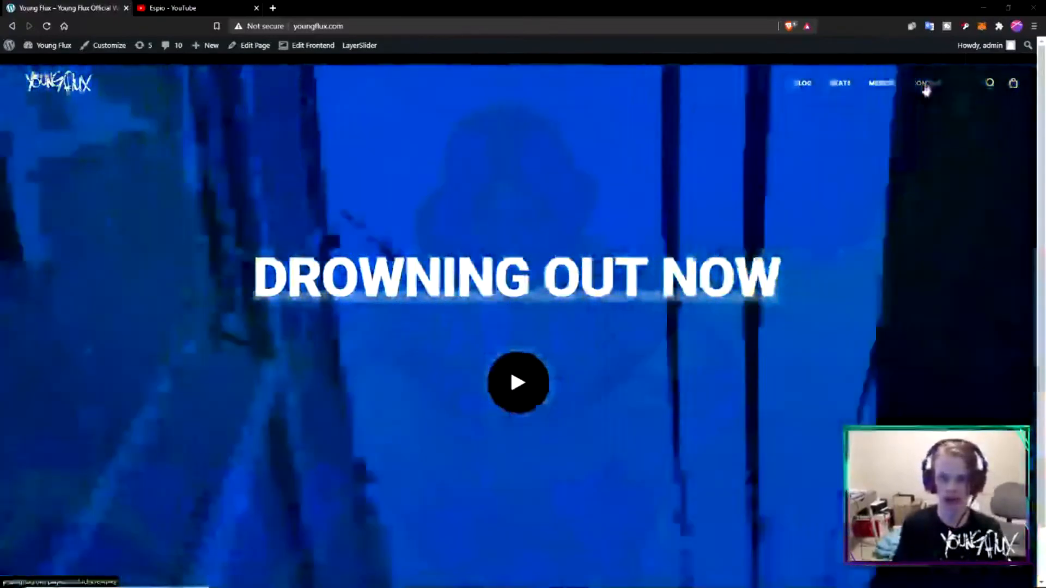
- Open the site's Contact page and review its banner, map, office addresses and project form
left_click(926, 86)
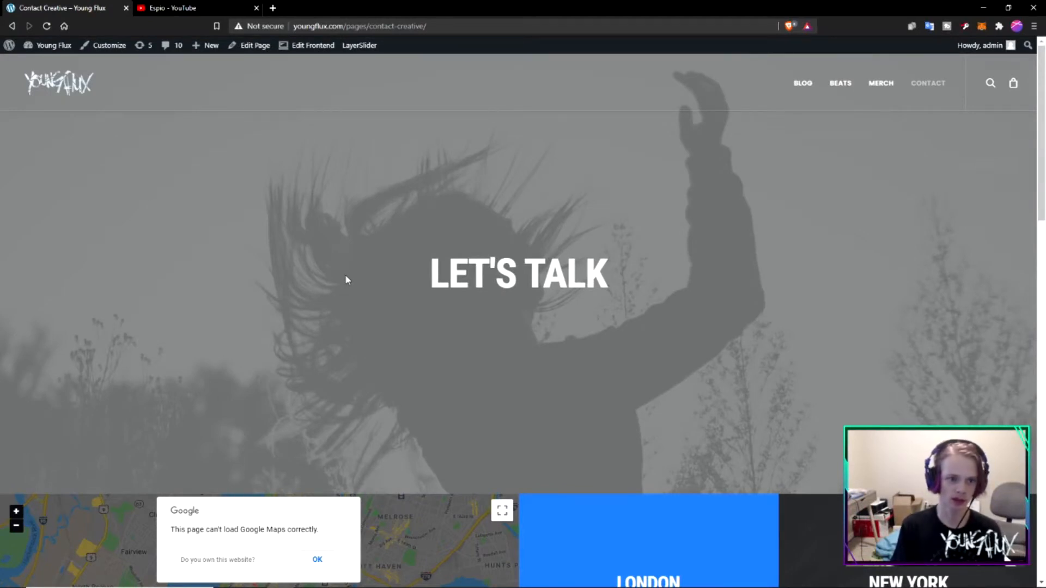
scroll(345, 280, "down", 10)
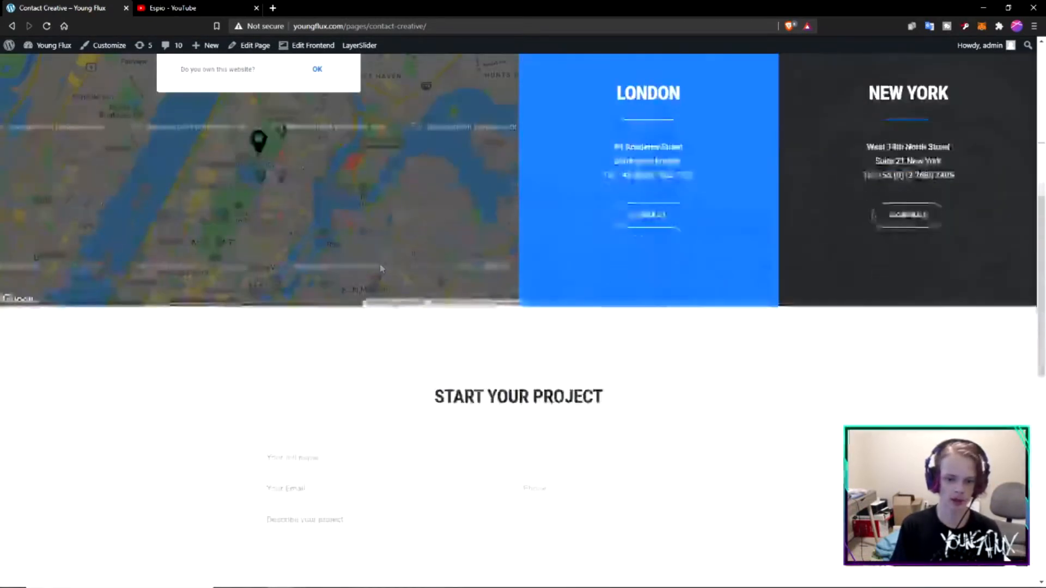
scroll(452, 298, "down", 10)
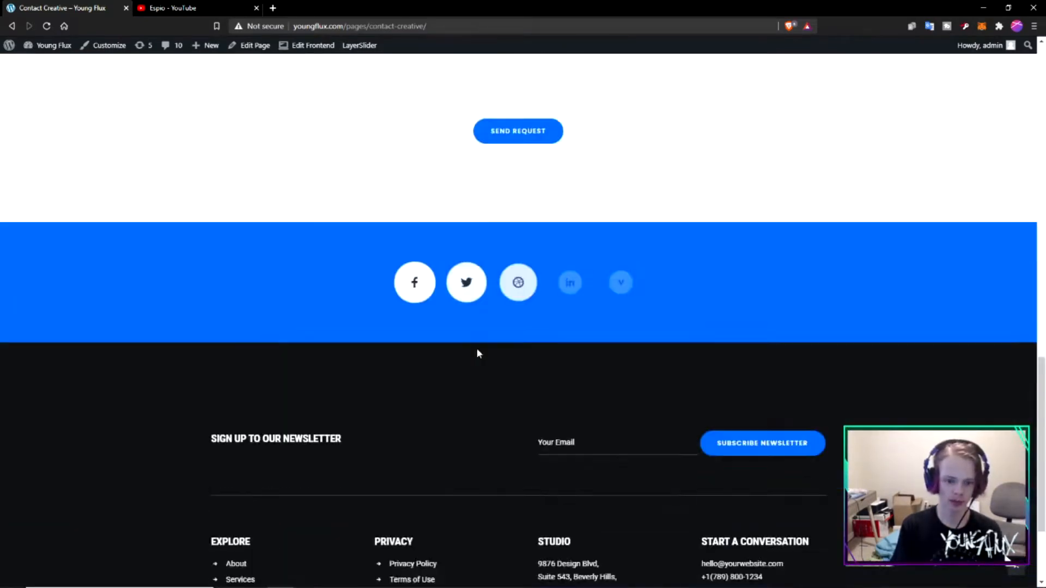
scroll(442, 345, "up", 20)
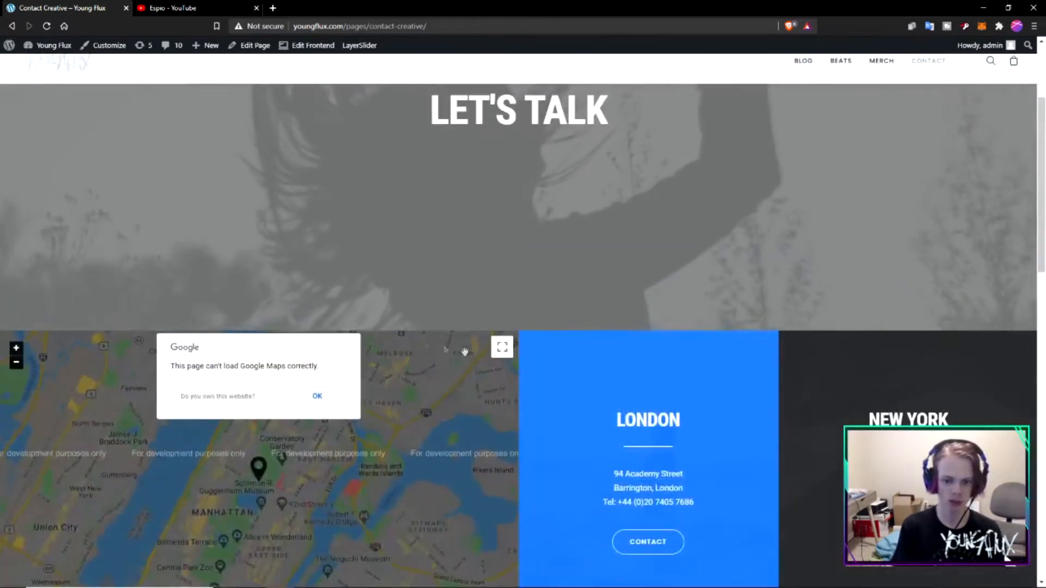
scroll(657, 406, "down", 5)
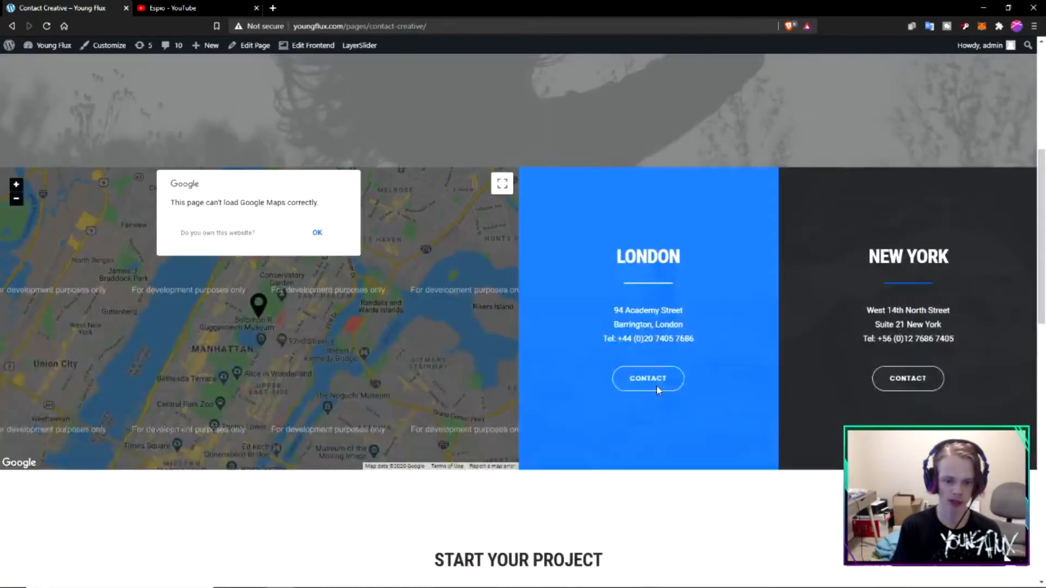
scroll(626, 327, "down", 5)
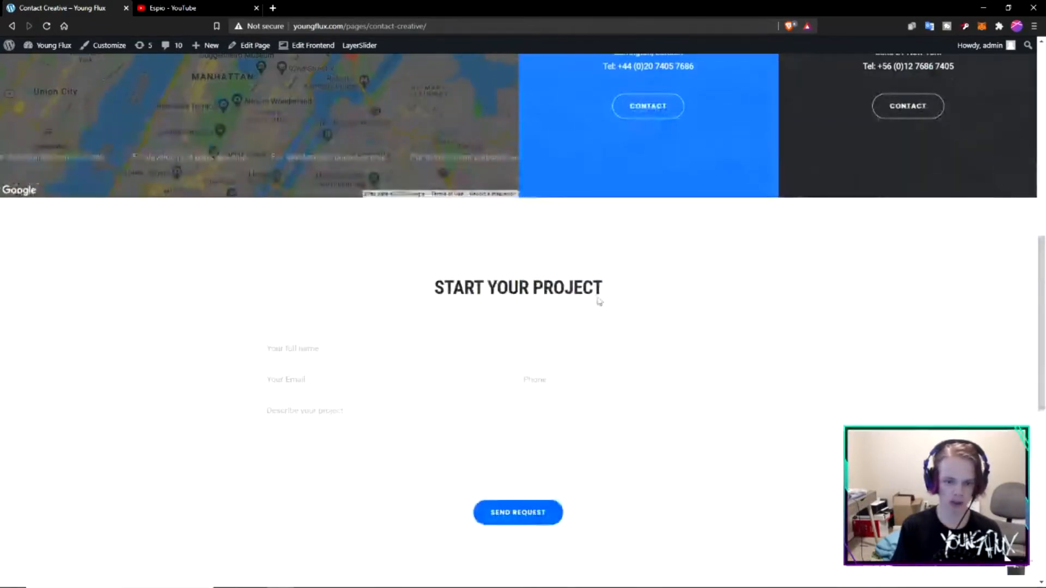
key("F5")
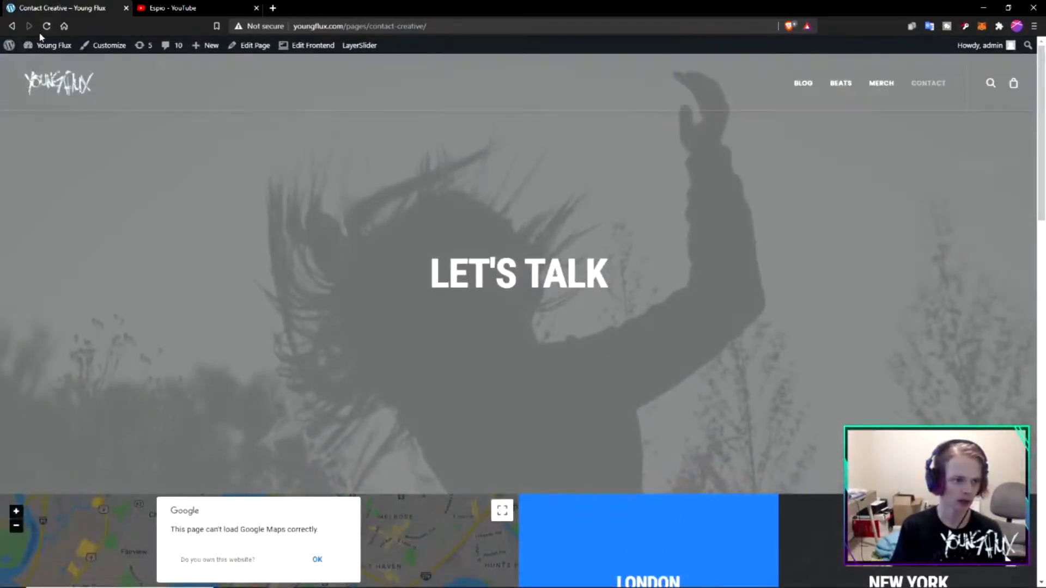
- Bring up the WordPress admin page list filtered by the search term "contact"
left_click(48, 64)
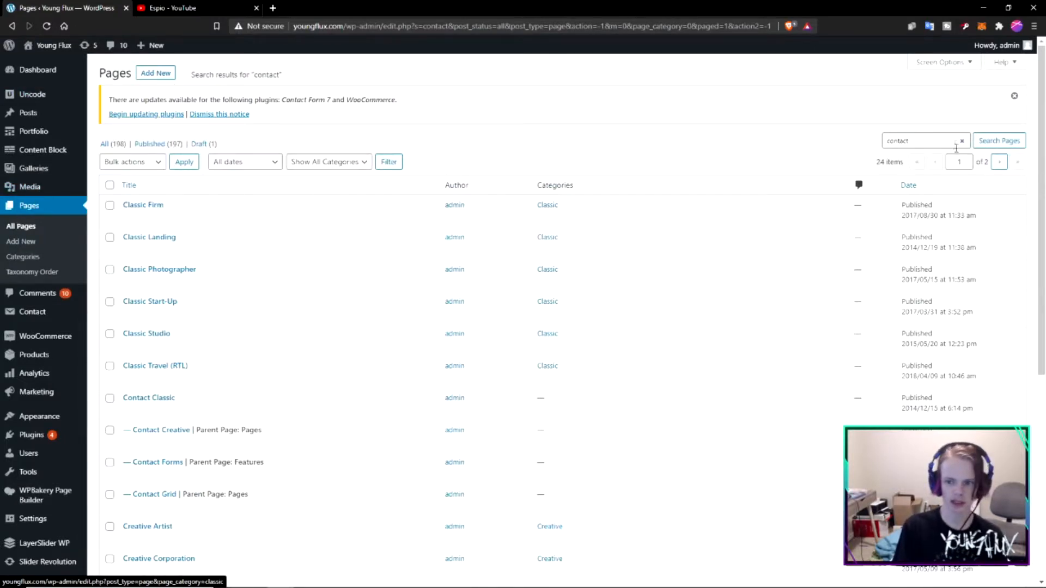
double_click(910, 143)
left_click(750, 152)
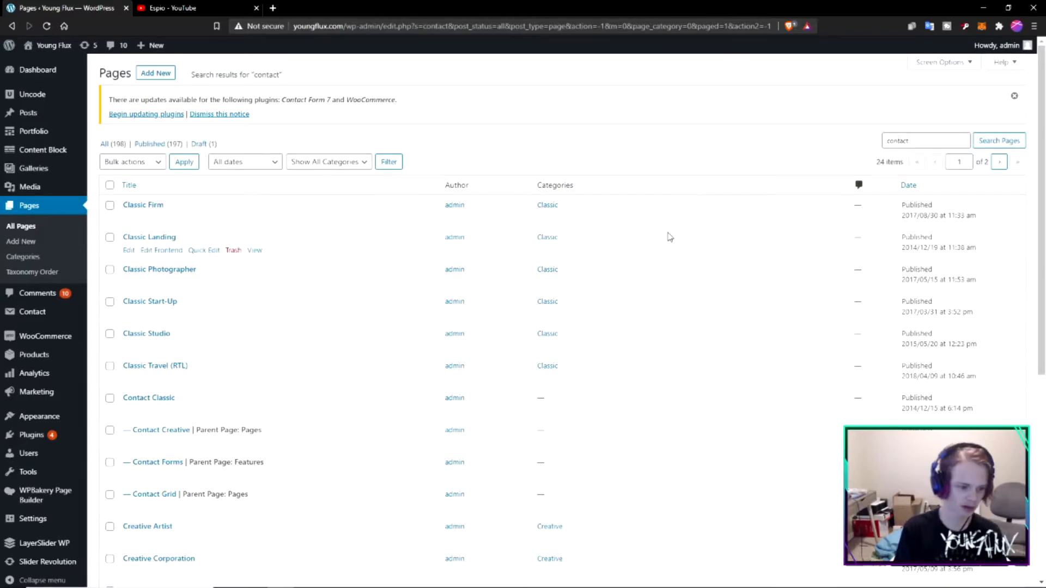
- Open the Contact Classic, Contact Creative, Contact Forms and Contact Grid pages for viewing in separate browser tabs
scroll(329, 387, "down", 2)
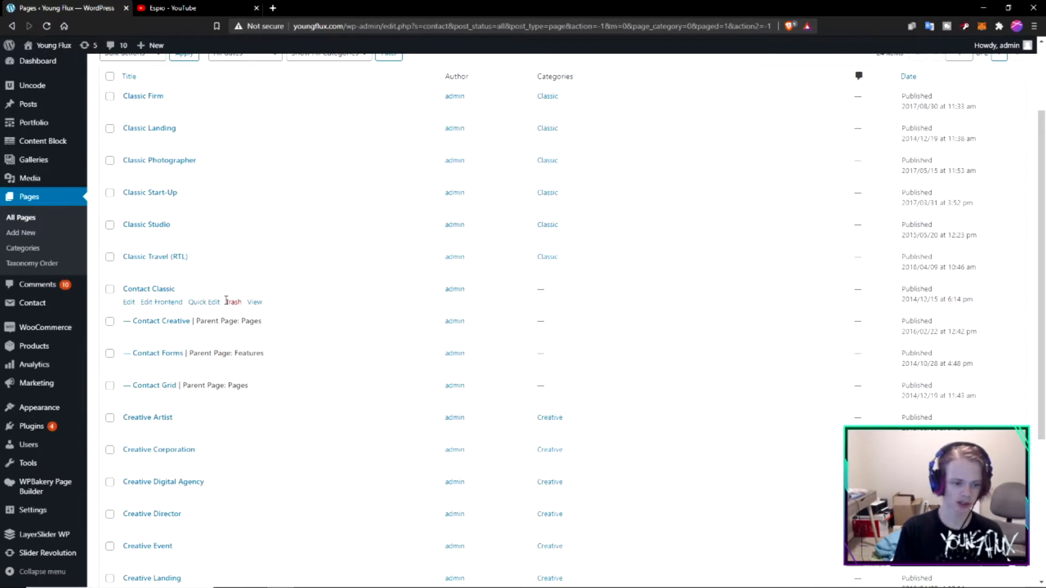
right_click(254, 305)
left_click(285, 311)
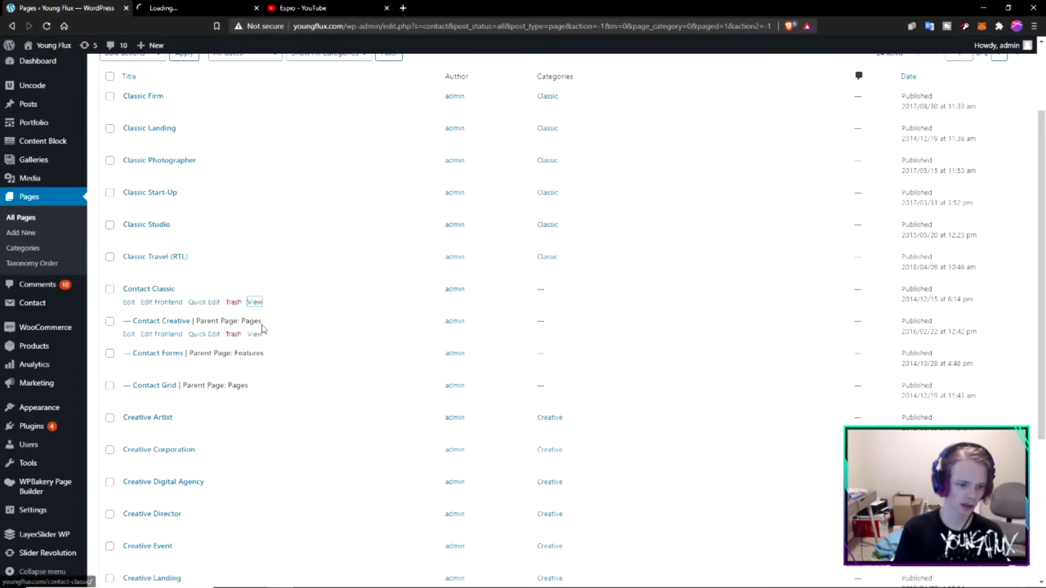
right_click(255, 335)
left_click(283, 344)
right_click(250, 368)
left_click(285, 375)
right_click(251, 399)
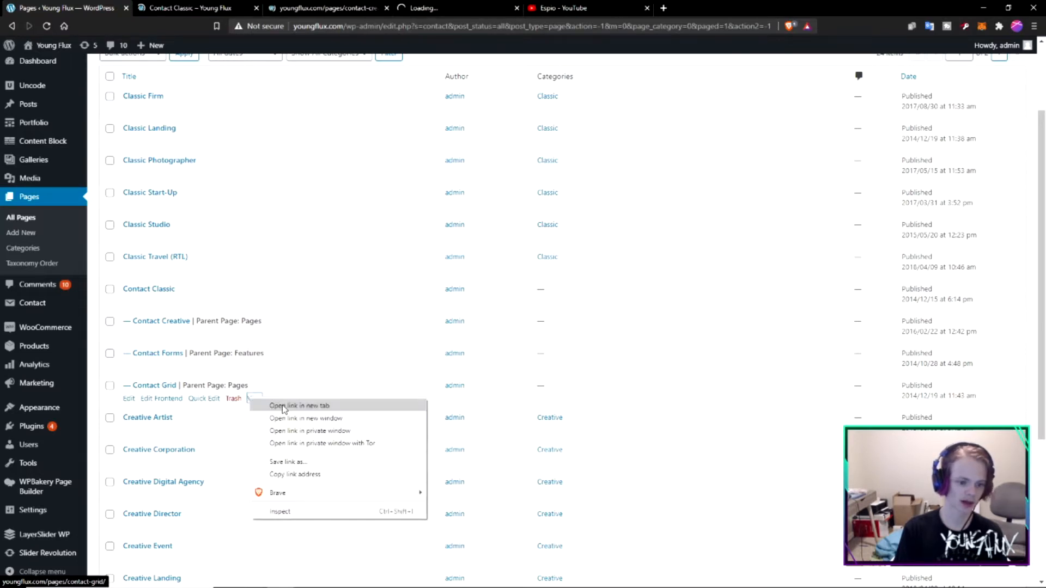
left_click(283, 406)
- Review the layouts of the Contact Classic and Contact Creative pages
key("ctrl+Tab")
scroll(174, 279, "down", 5)
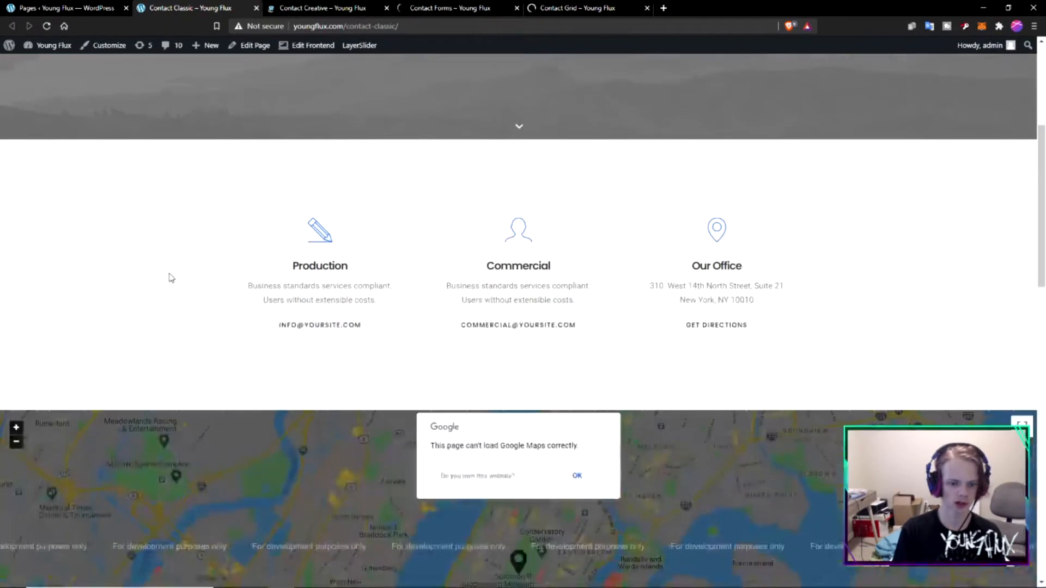
scroll(170, 275, "down", 3)
key("ctrl+Tab")
scroll(348, 256, "down", 3)
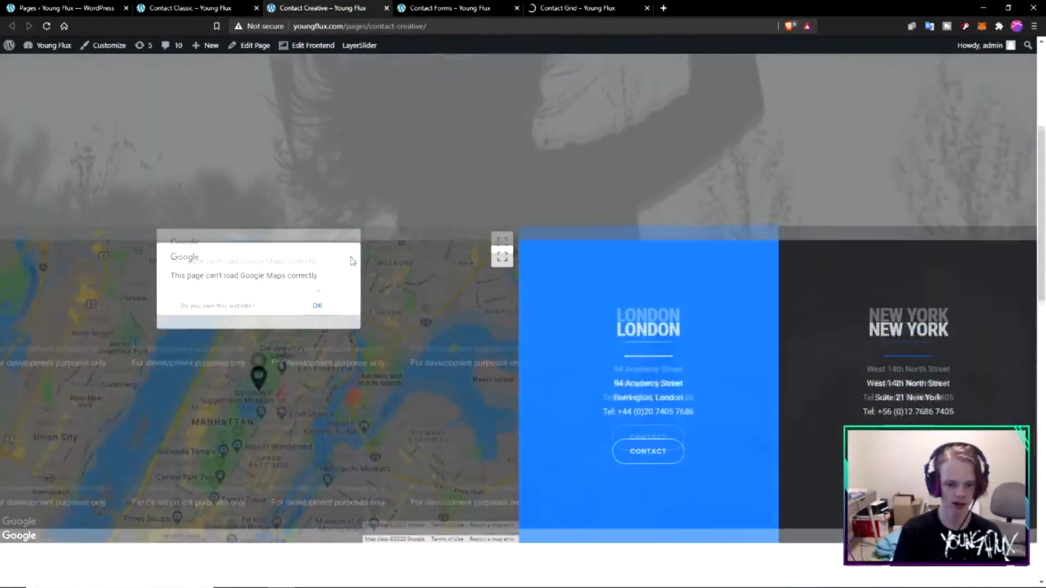
scroll(360, 251, "down", 10)
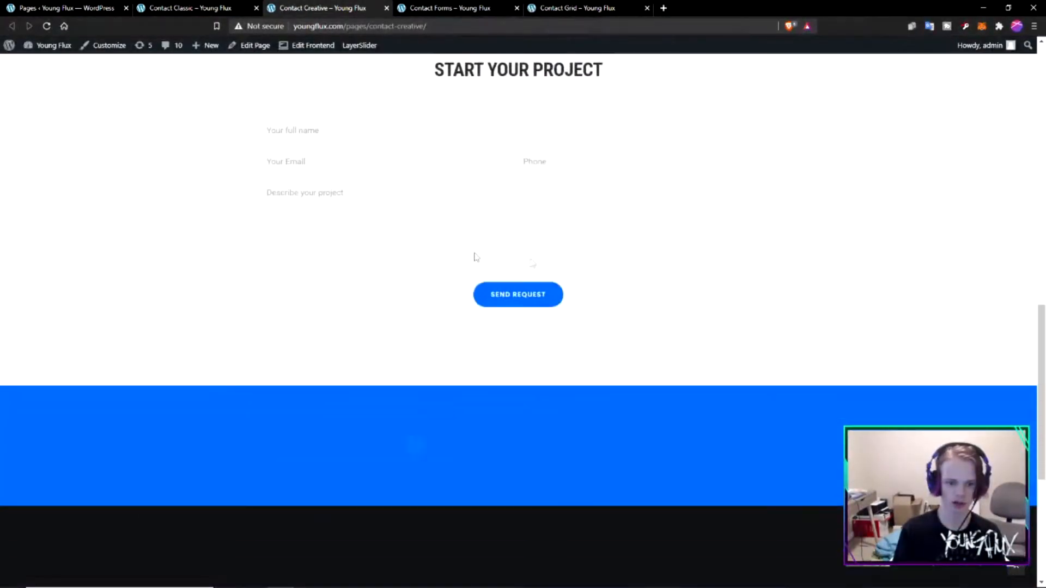
scroll(705, 264, "up", 15)
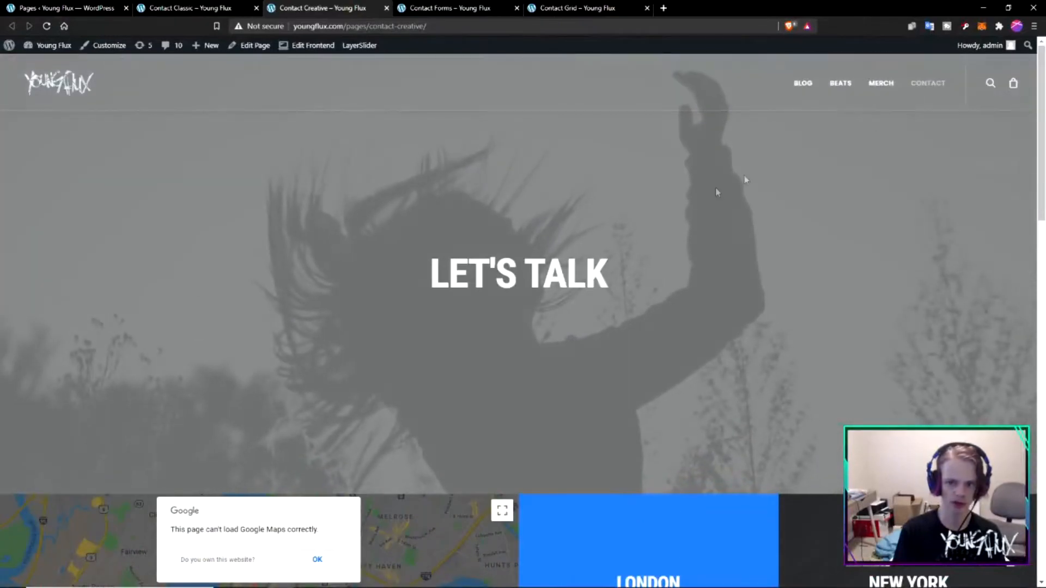
- Review the form styles on the Contact Forms page and the tile layout of the Contact Grid page
left_click(463, 8)
scroll(327, 257, "down", 4)
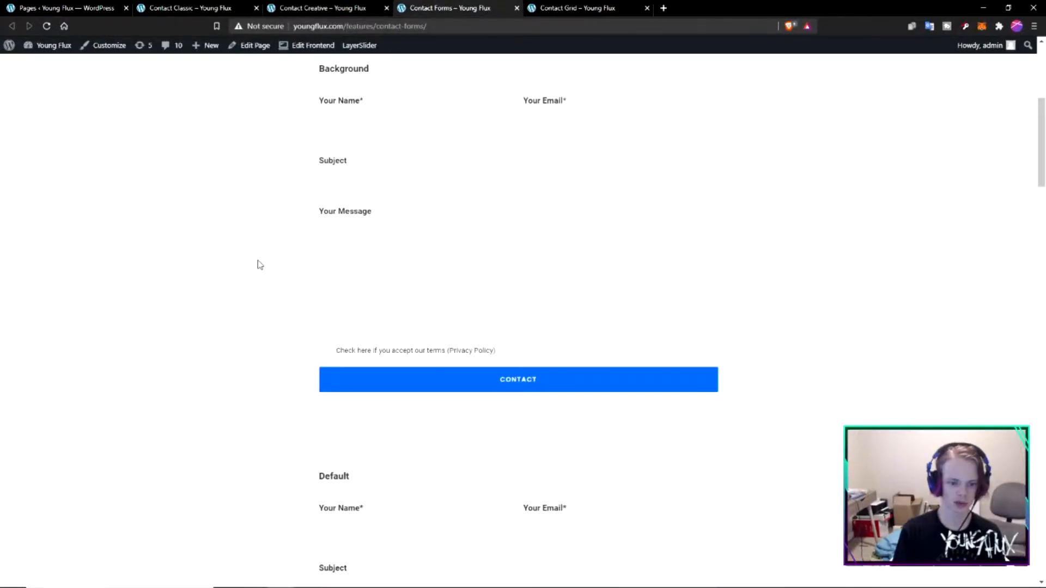
scroll(260, 265, "down", 5)
key("ctrl+Tab")
scroll(338, 262, "down", 3)
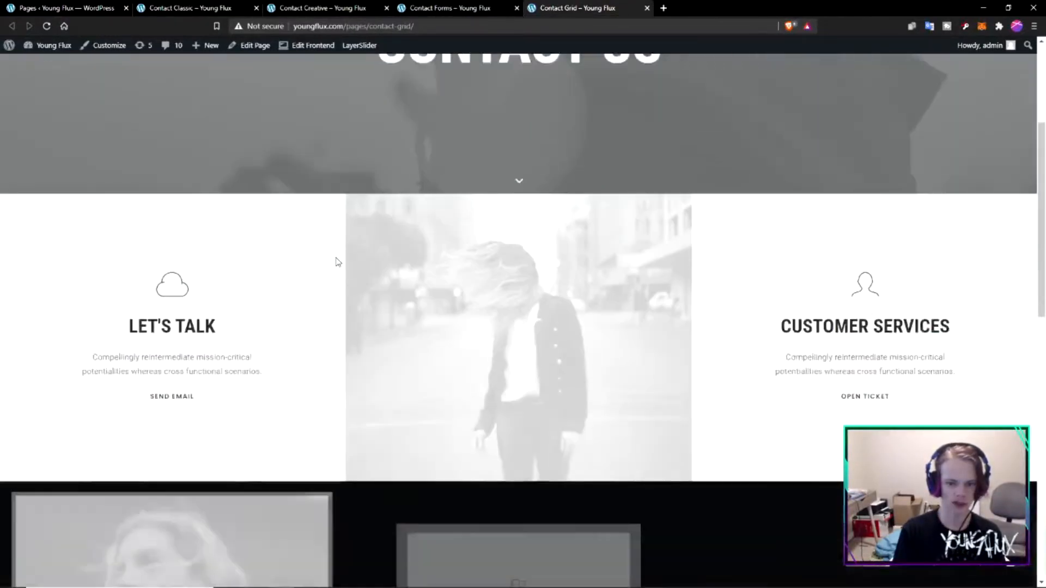
scroll(338, 261, "down", 9)
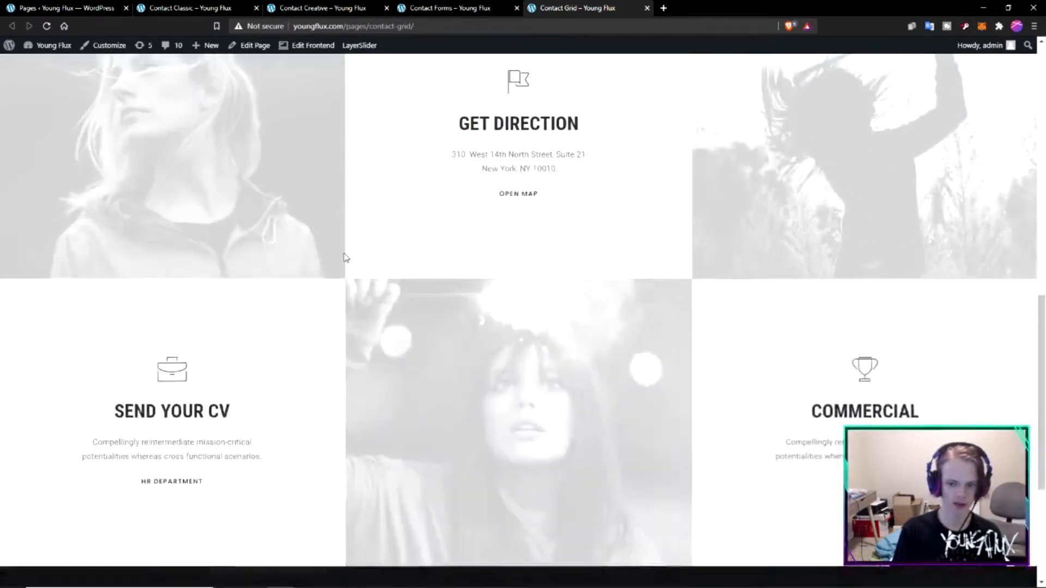
scroll(345, 257, "down", 5)
scroll(365, 263, "up", 15)
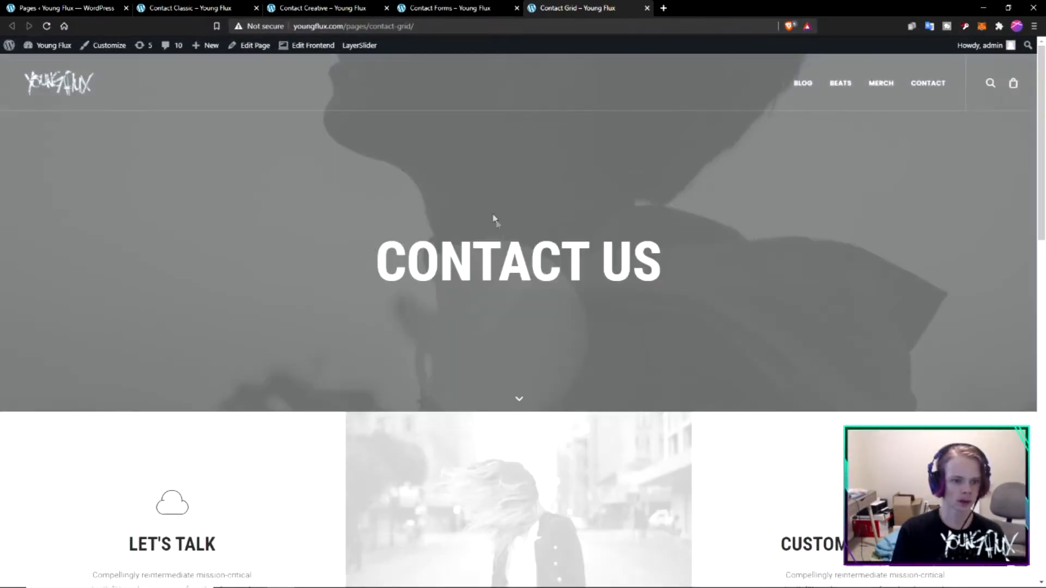
- Open the Contact Grid page for editing and look over its icon box rows in the page builder
left_click(261, 48)
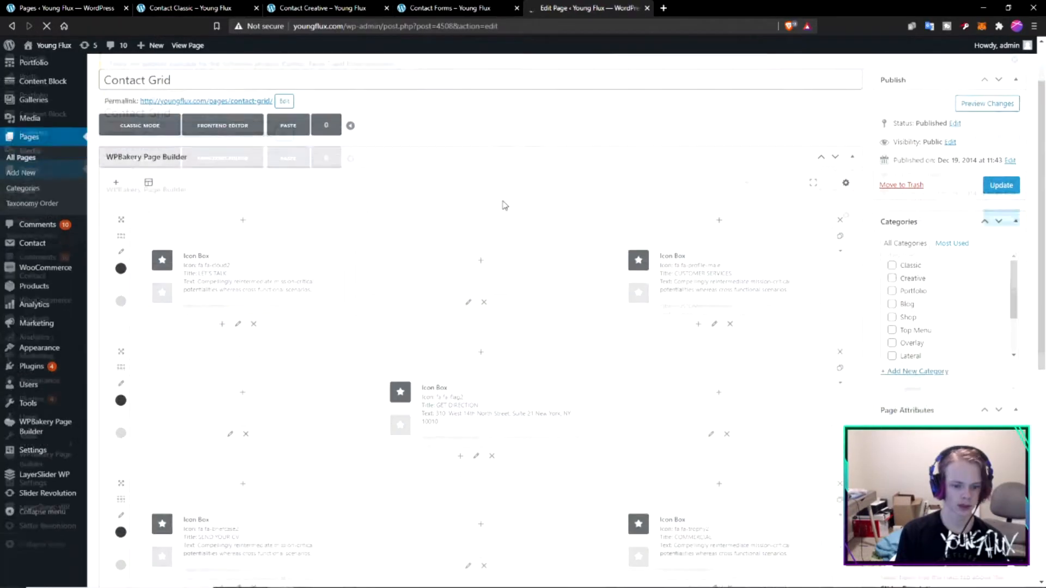
scroll(539, 256, "down", 2)
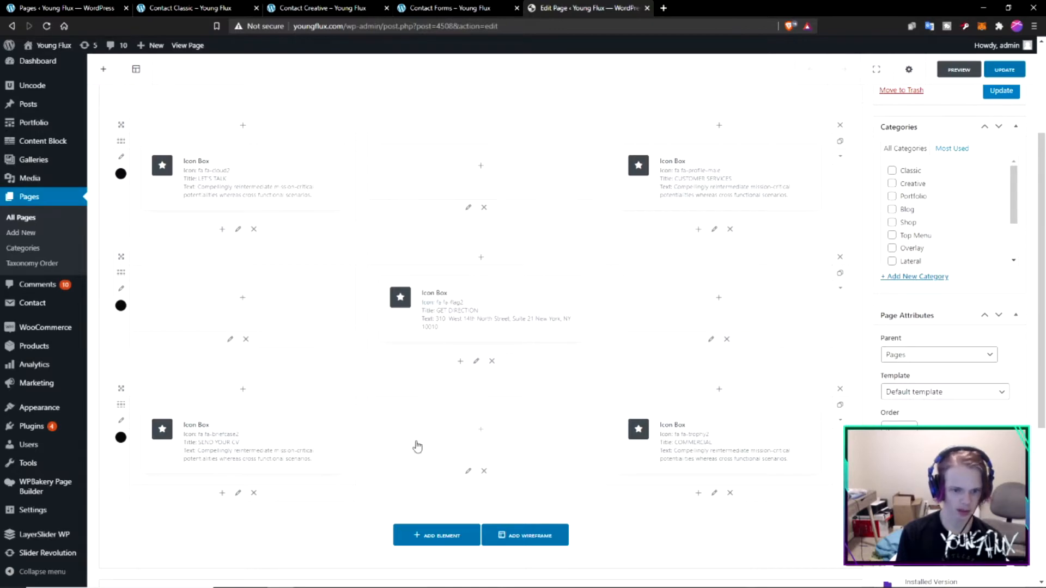
scroll(410, 433, "up", 3)
scroll(724, 343, "down", 5)
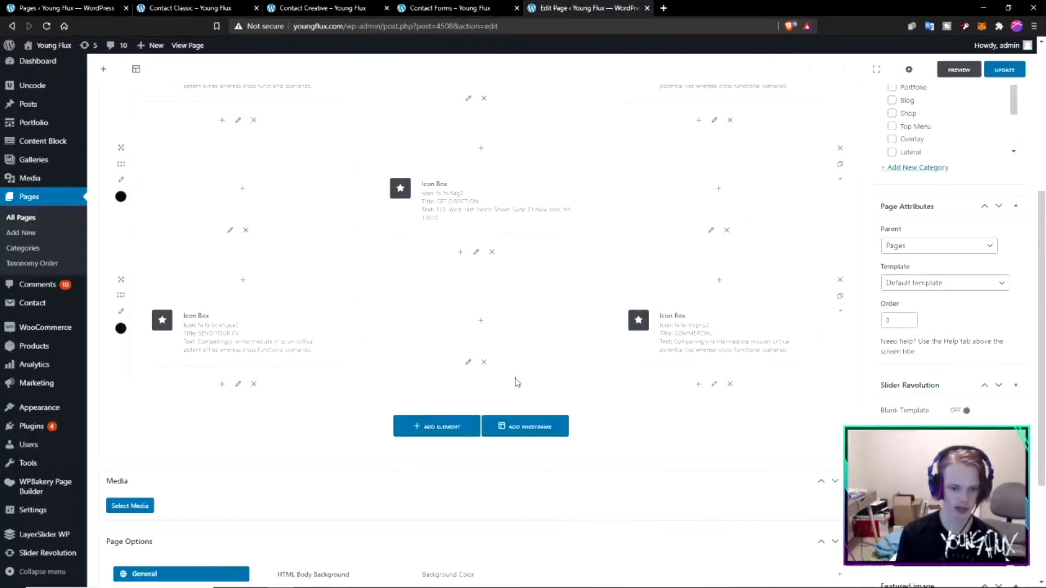
- Close the browser tabs showing the Contact Forms, Contact Creative and Contact Classic pages
left_click(474, 7)
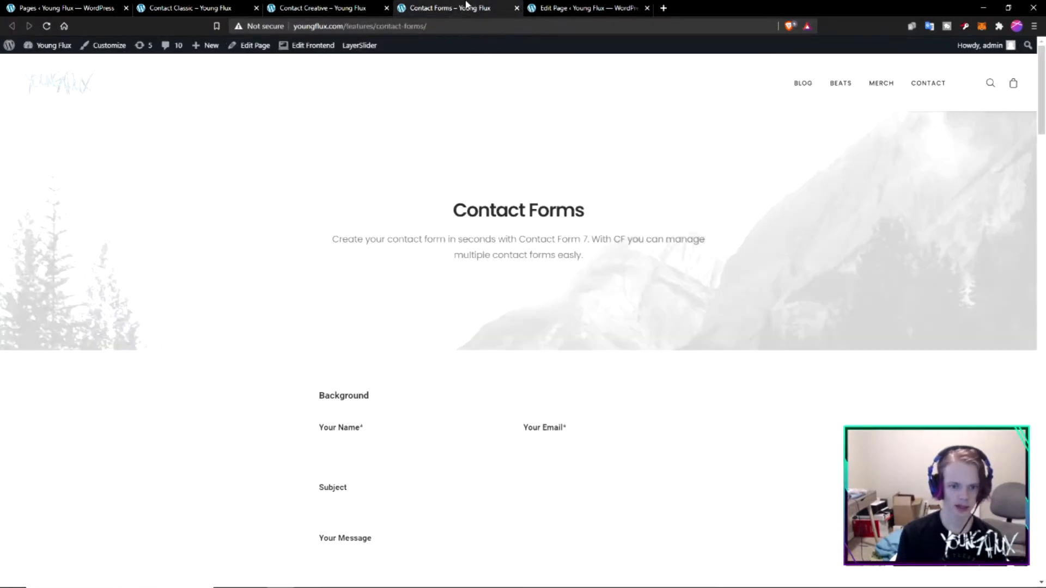
left_click(517, 7)
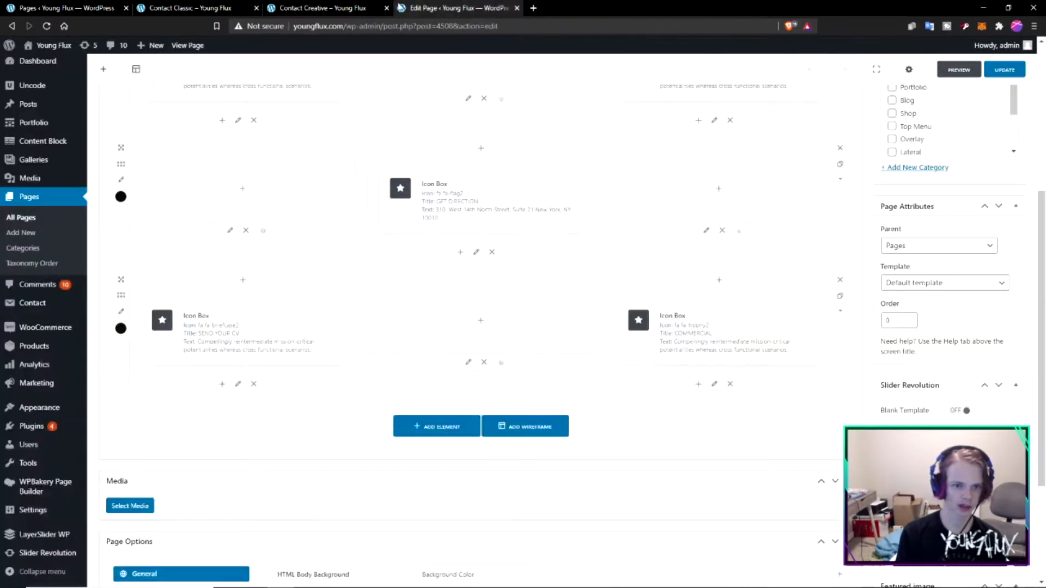
left_click(387, 9)
left_click(255, 8)
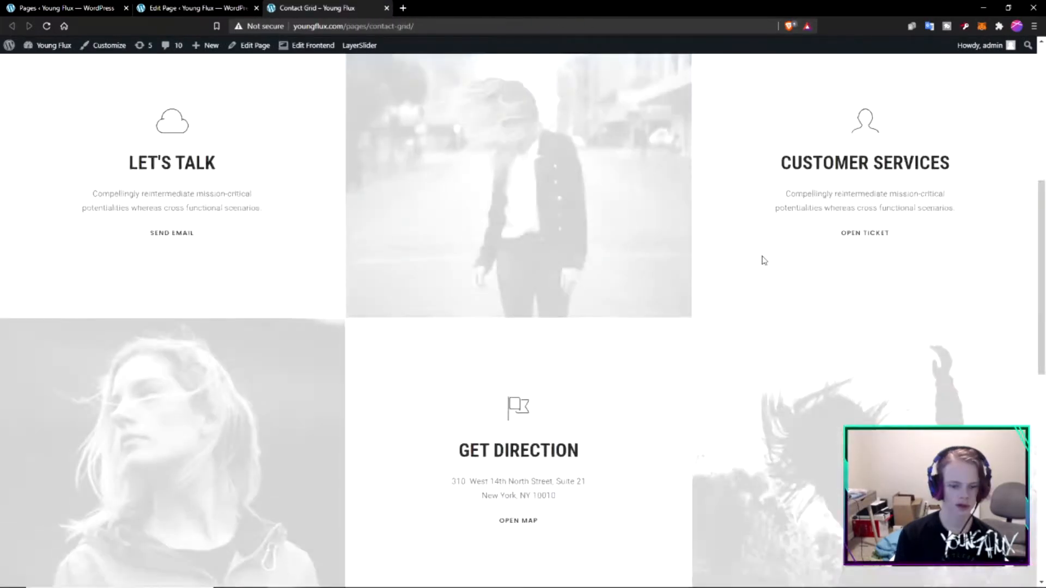
- View the published Contact Grid page and examine its rows of image tiles and icon boxes
left_click_drag(71, 333, 872, 444)
left_click(836, 433)
scroll(836, 433, "up", 7)
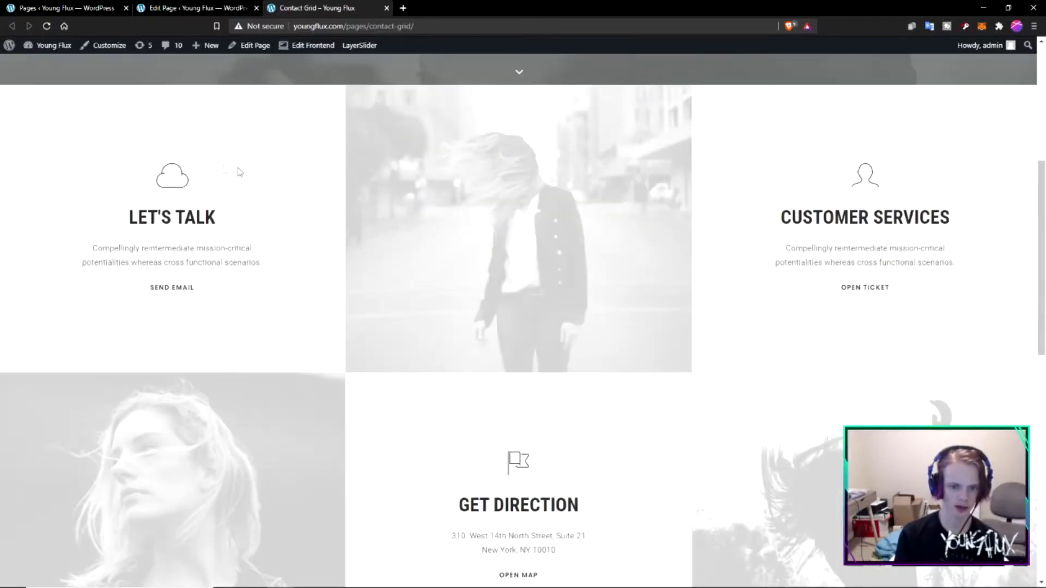
scroll(847, 270, "up", 5)
- Delete the third builder row with the "Send your CV" and "Commercial" icon boxes and preview the changes
key("ctrl+shift+Tab")
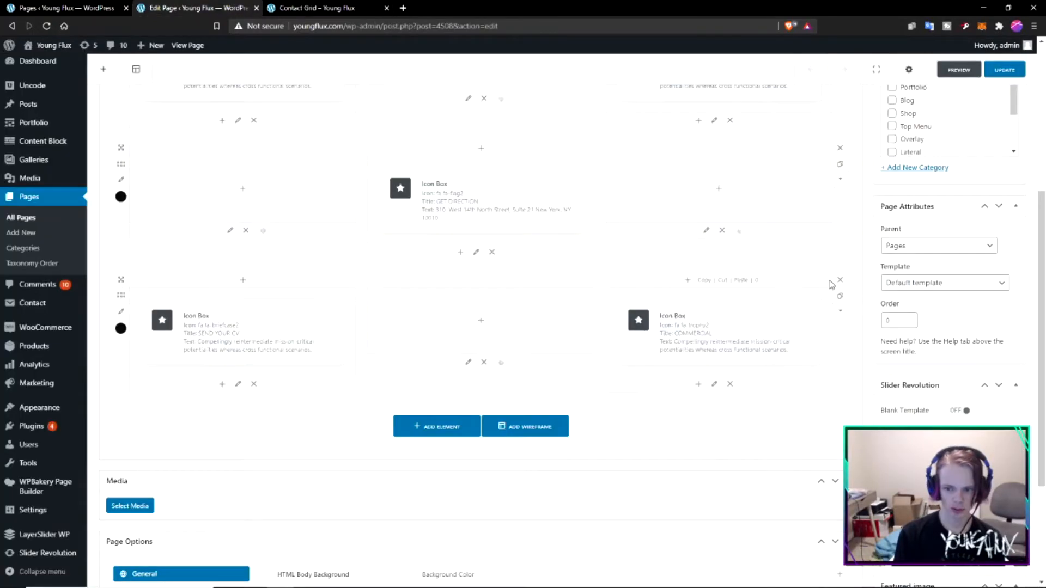
scroll(657, 369, "up", 4)
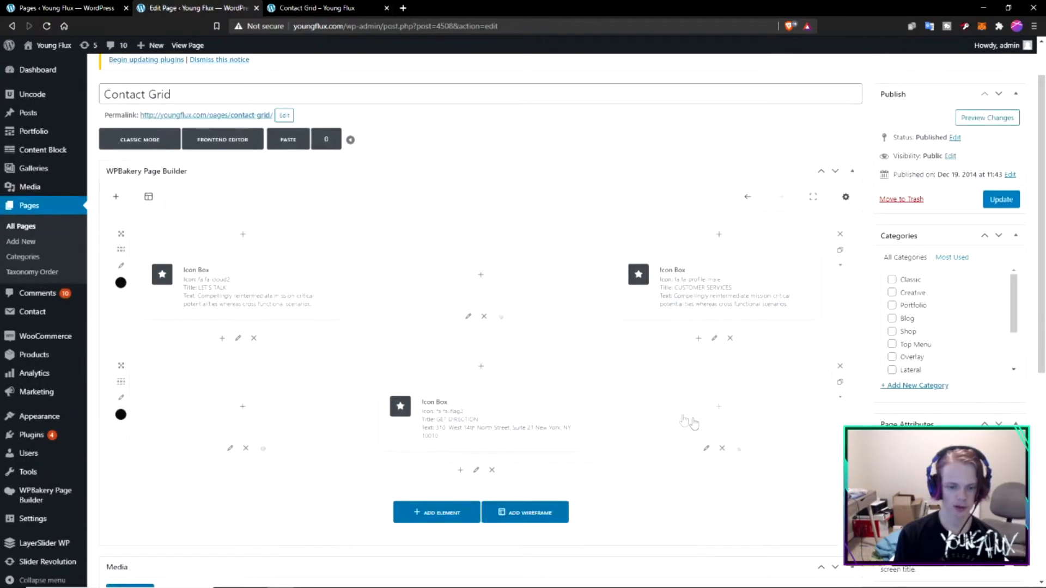
left_click(987, 118)
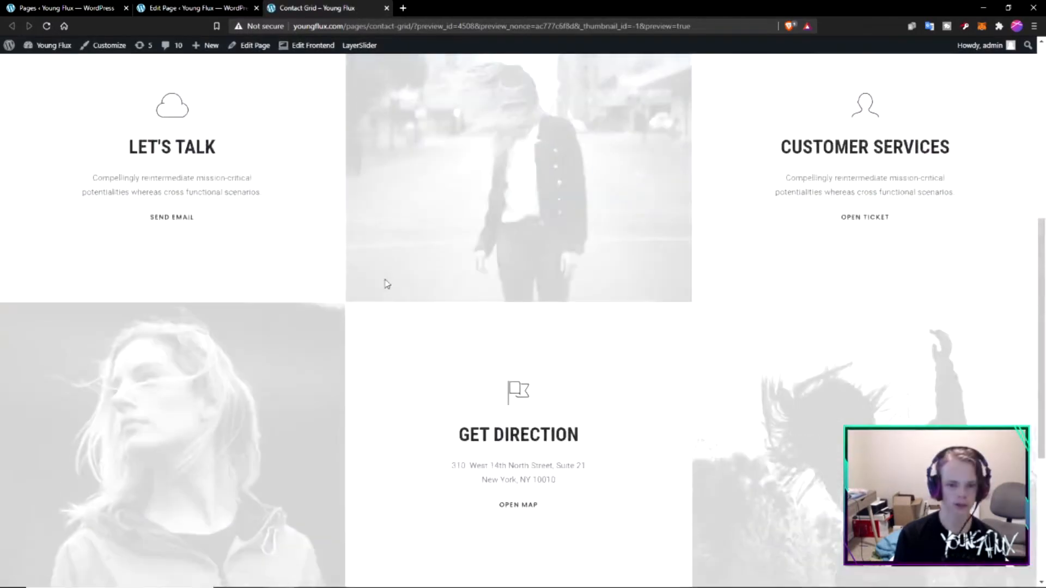
scroll(794, 254, "down", 5)
scroll(794, 253, "up", 12)
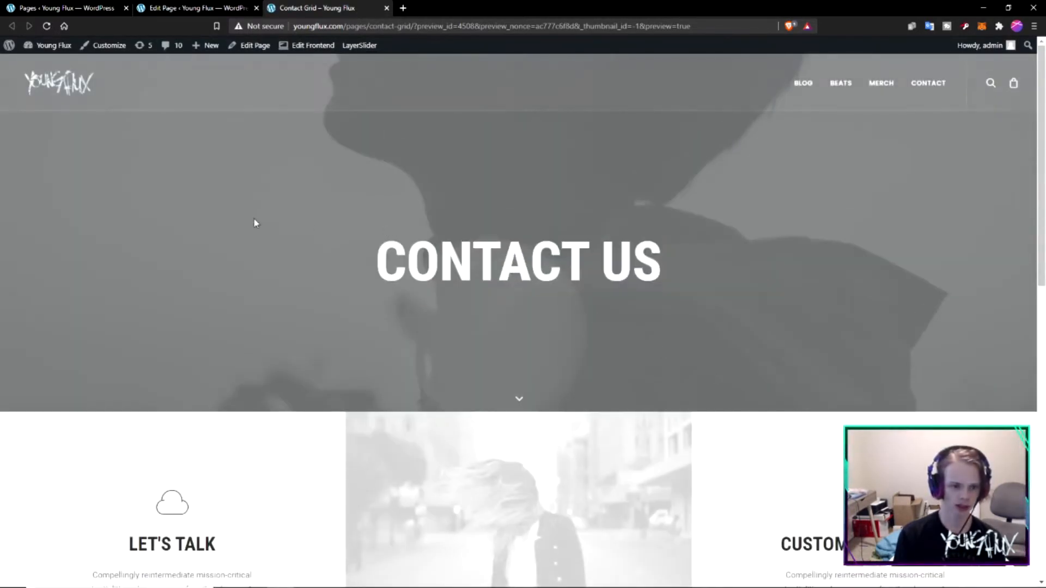
- Check the "Contact Us" banner in the preview, and look through the Contact Grid editor's builder rows and page options
left_click_drag(198, 111, 744, 155)
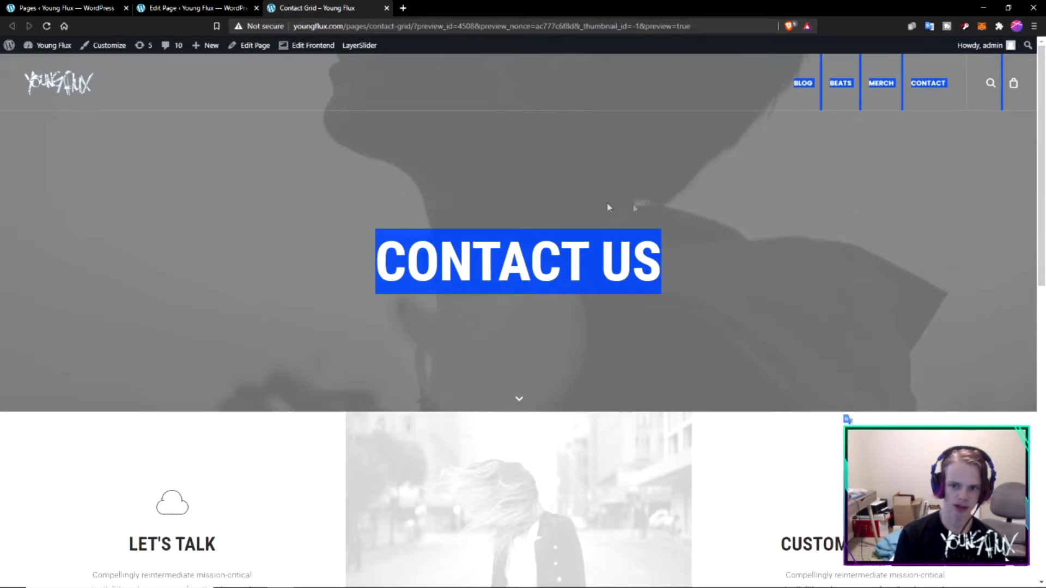
left_click(169, 211)
left_click(215, 11)
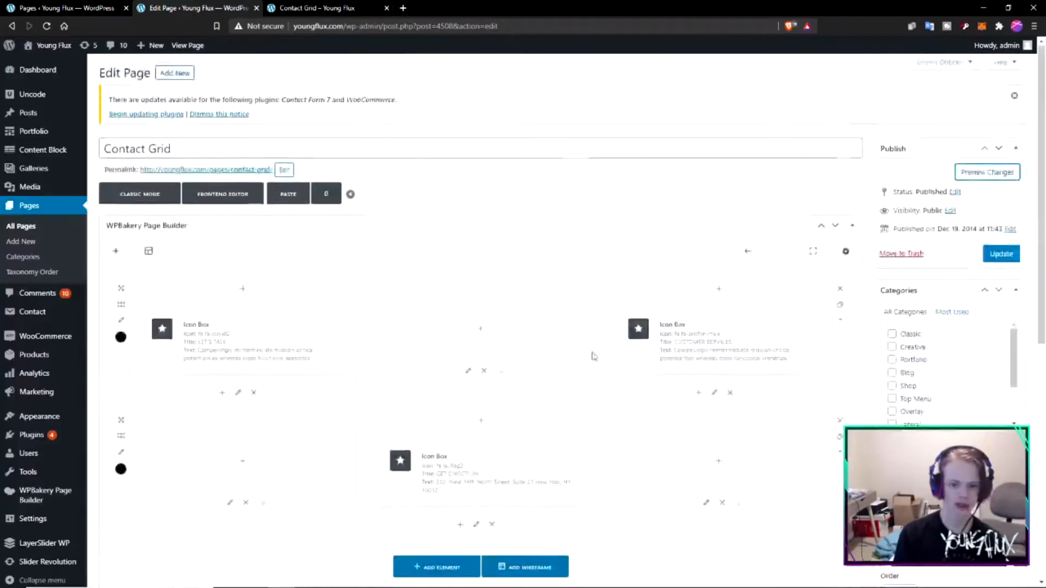
scroll(318, 197, "down", 5)
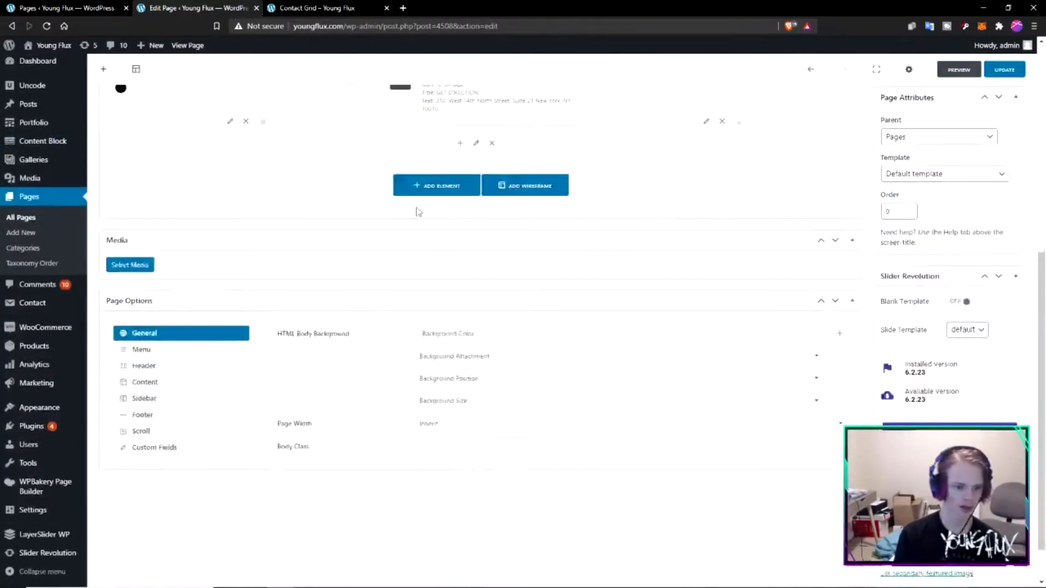
scroll(418, 210, "up", 6)
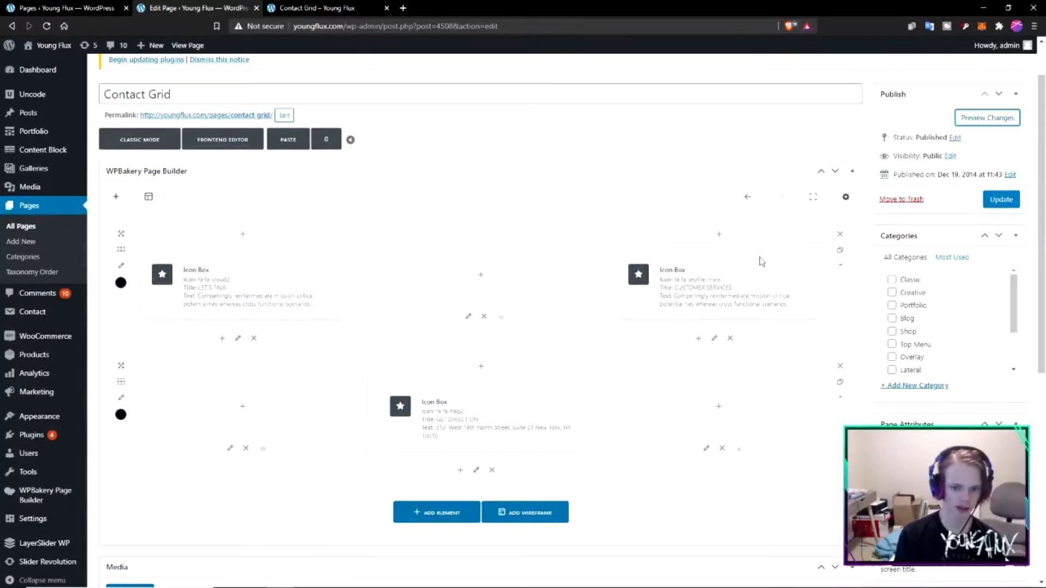
- Replace the background image in the page's header options with the graffiti-wall photo, and turn on Featured Image In Header
scroll(525, 298, "down", 5)
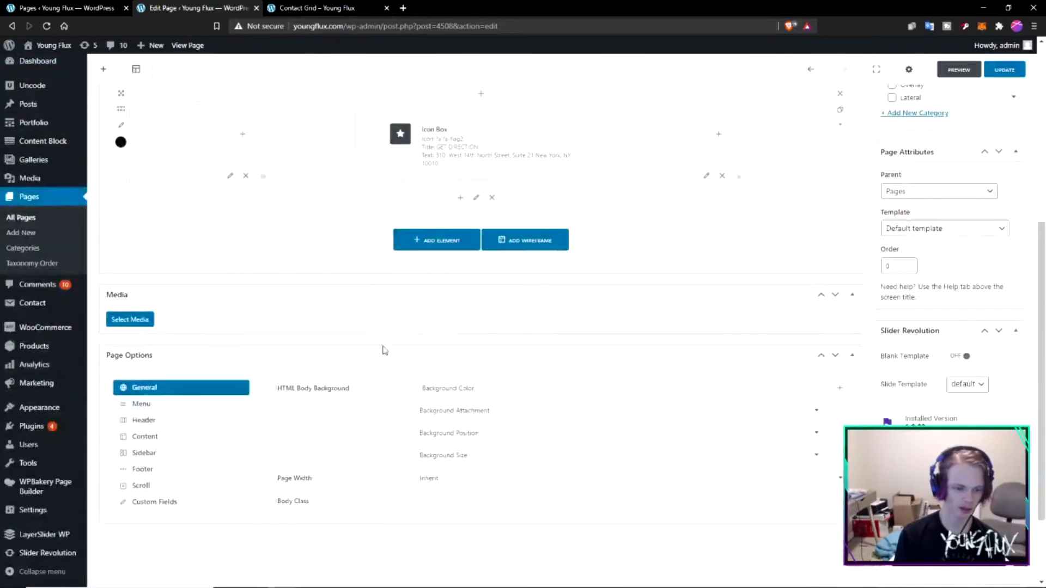
left_click(159, 420)
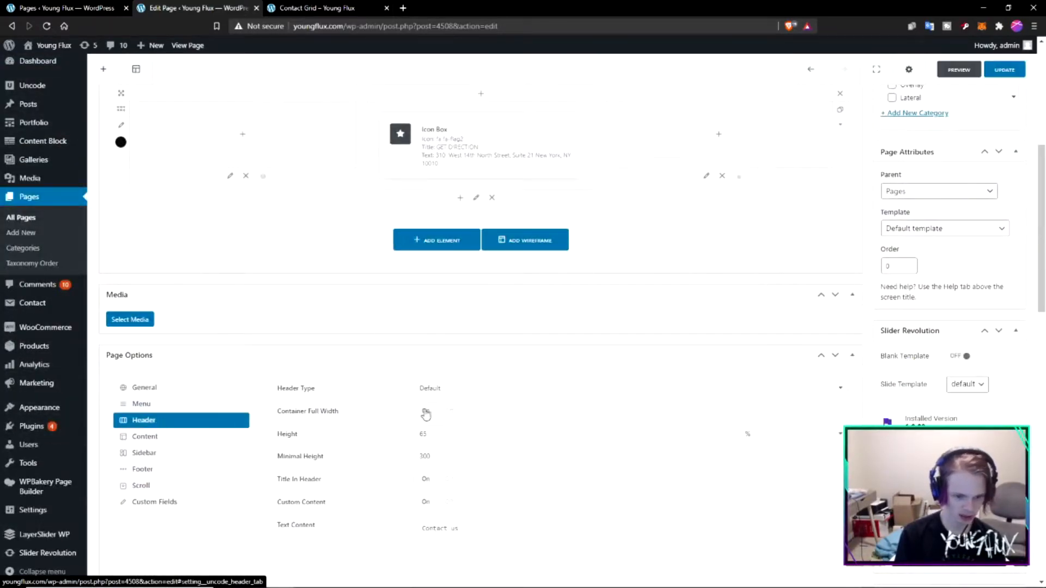
scroll(625, 396, "down", 6)
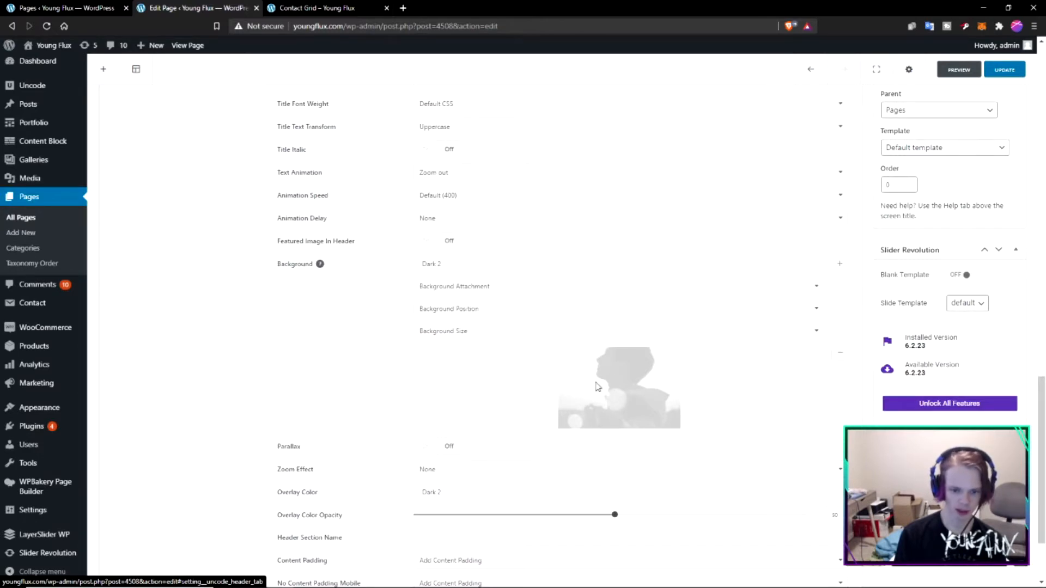
left_click(837, 356)
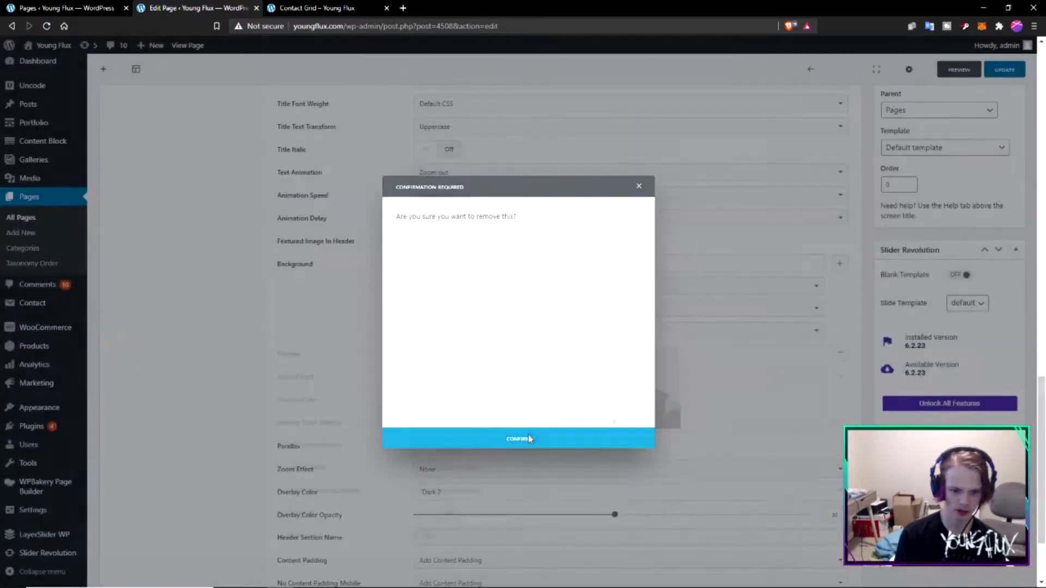
left_click(529, 439)
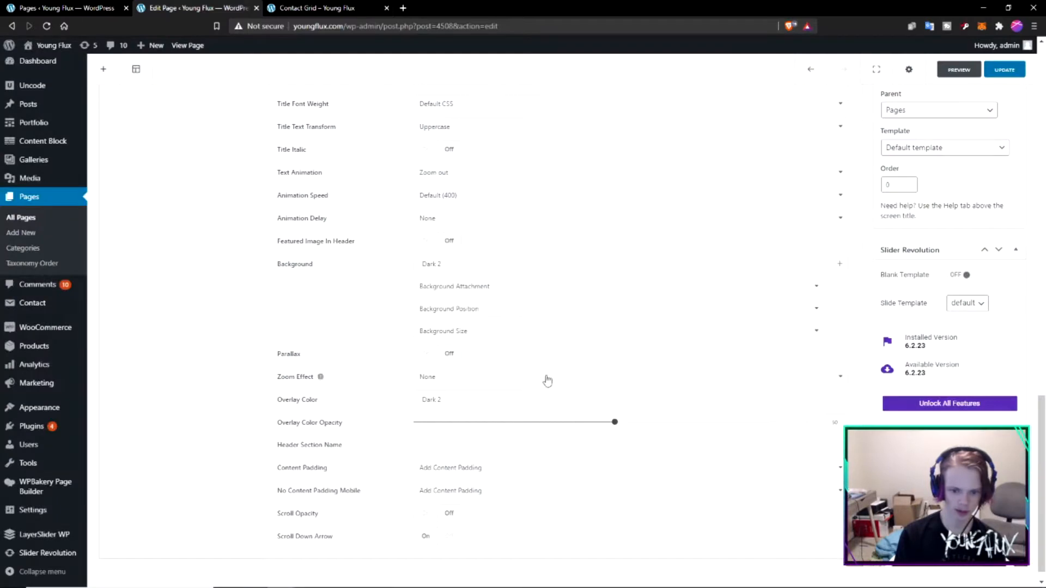
key("ctrl+z")
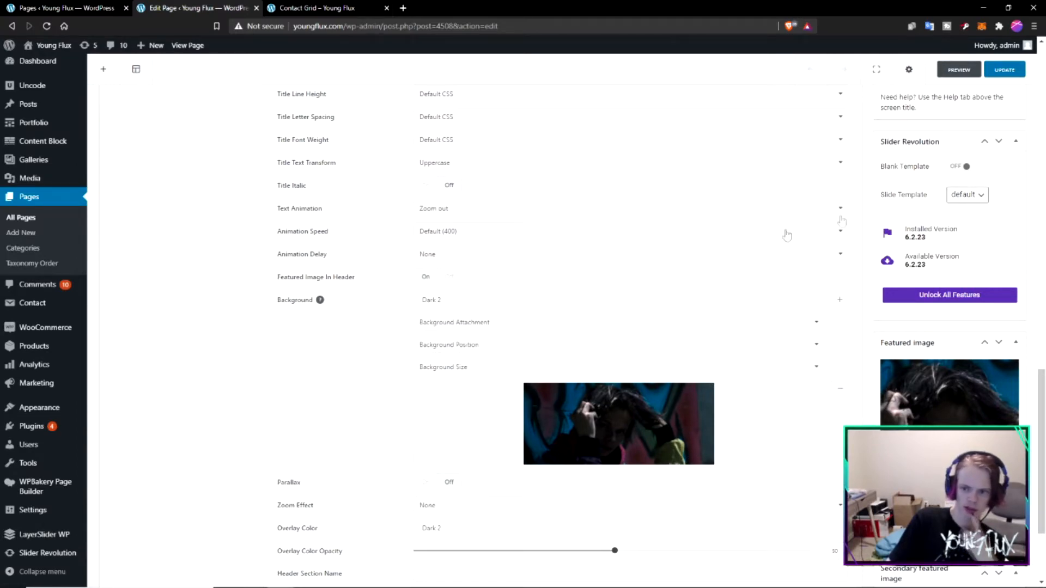
- Update the Contact Grid page and open a preview of the changes
scroll(822, 270, "up", 15)
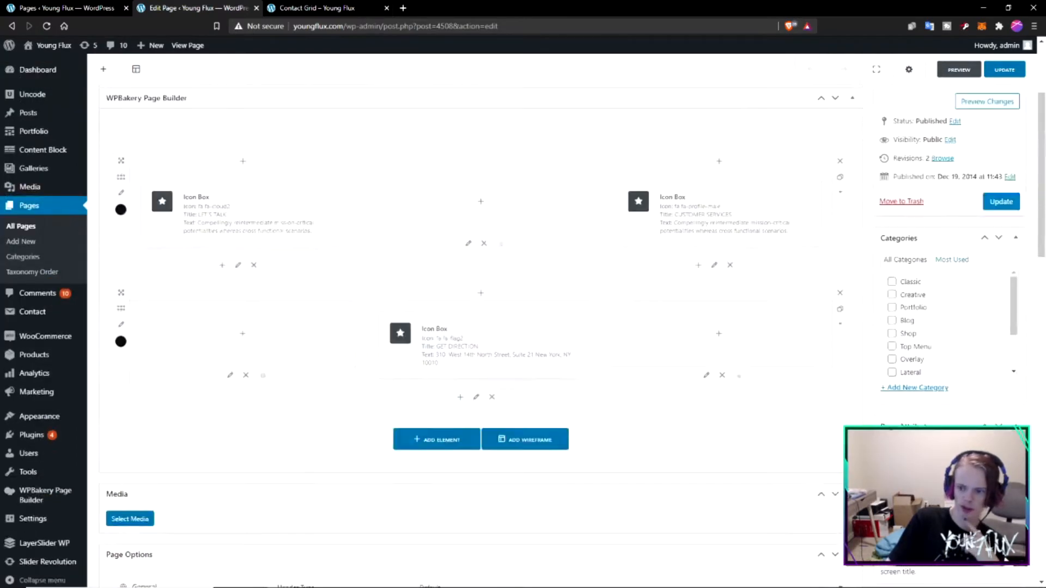
left_click(1002, 203)
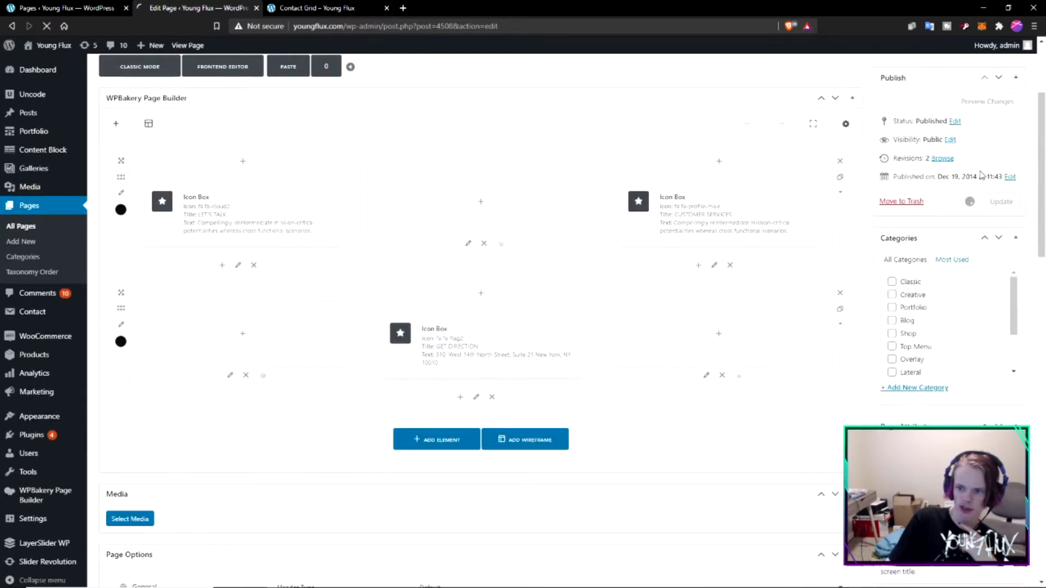
left_click(988, 101)
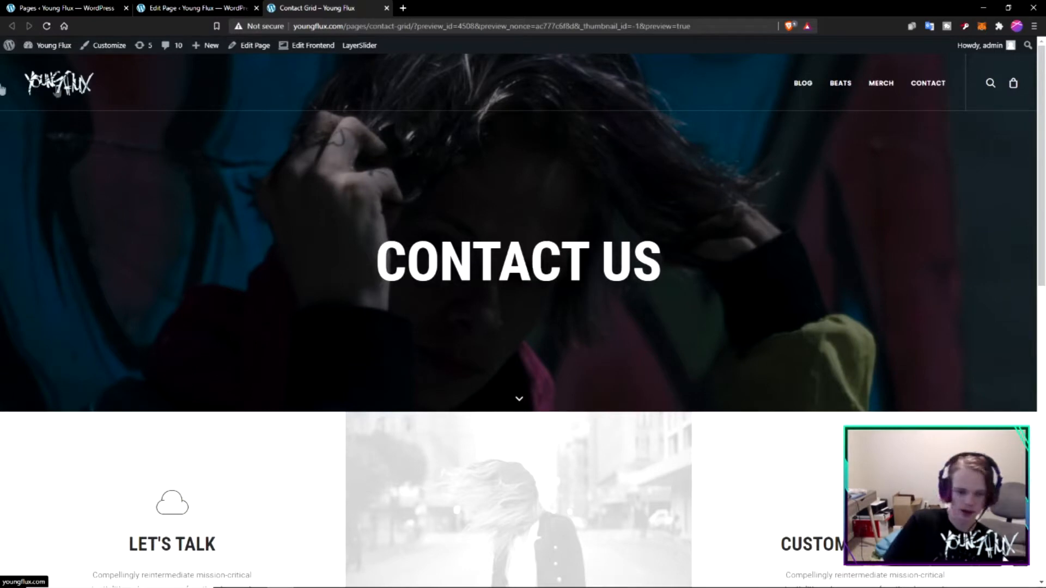
- Examine the "Contact Us" banner title over the new header photo in the page preview
scroll(476, 191, "down", 2)
scroll(613, 314, "up", 2)
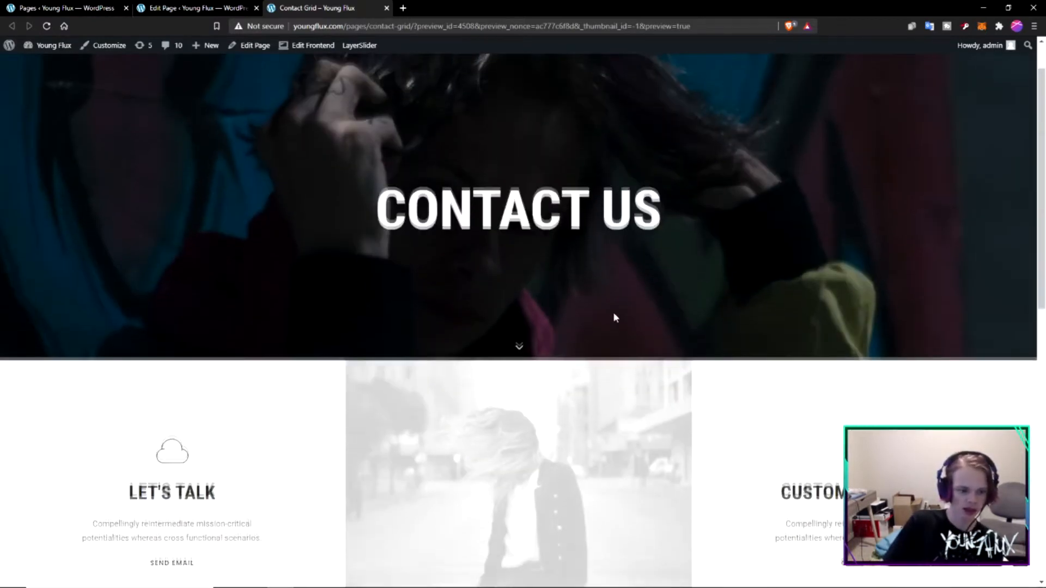
left_click_drag(687, 259, 348, 275)
left_click(367, 269)
left_click_drag(112, 84, 11, 85)
left_click_drag(310, 294, 663, 288)
left_click(664, 288)
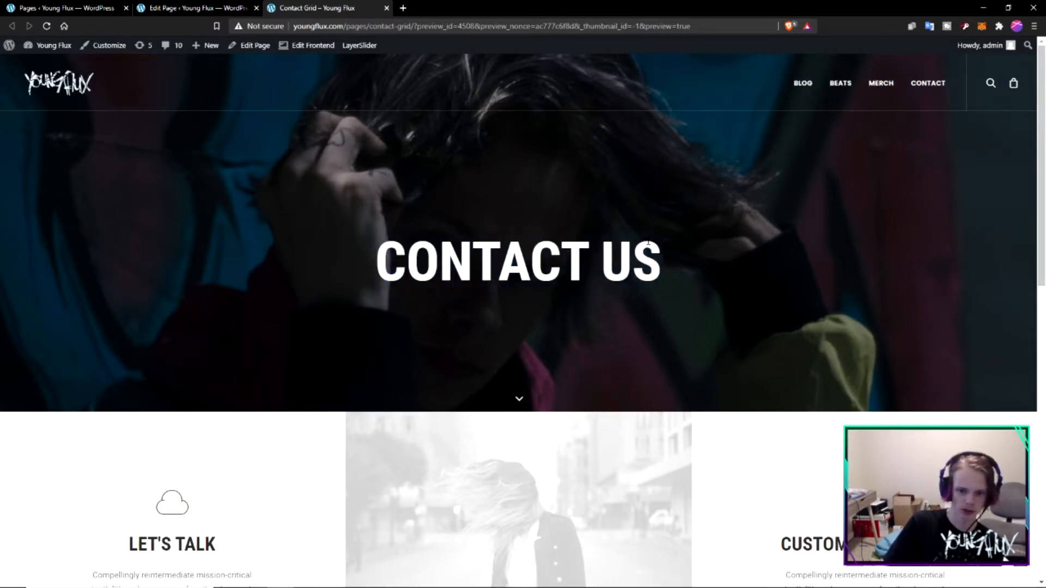
left_click_drag(653, 248, 387, 221)
left_click(399, 235)
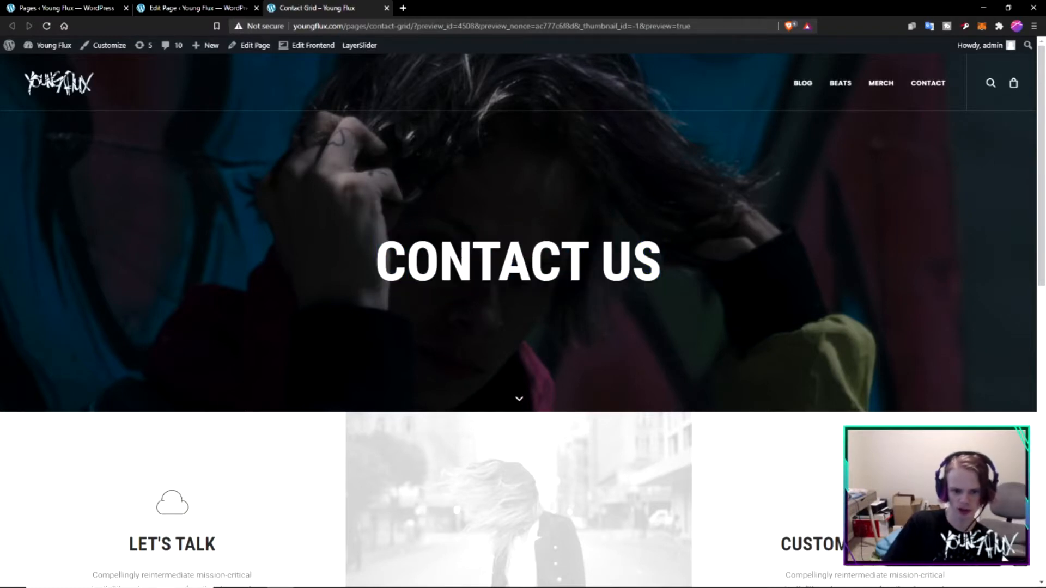
left_click_drag(616, 252, 364, 267)
left_click(364, 266)
- Look over the "Let's Talk", "Customer Services" and "Get Direction" boxes and the image tiles around them in the preview
scroll(293, 230, "down", 3)
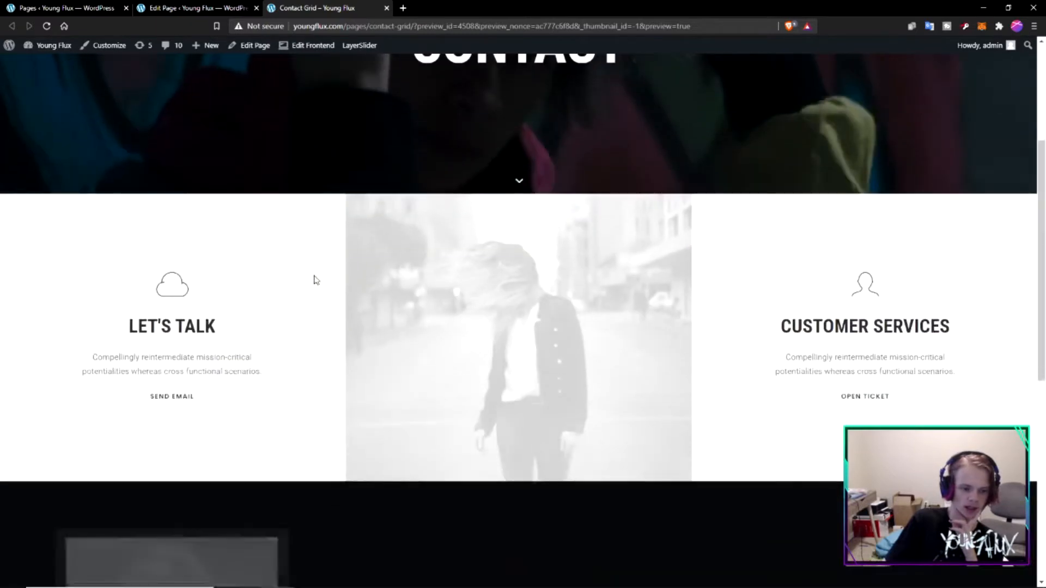
scroll(351, 315, "down", 4)
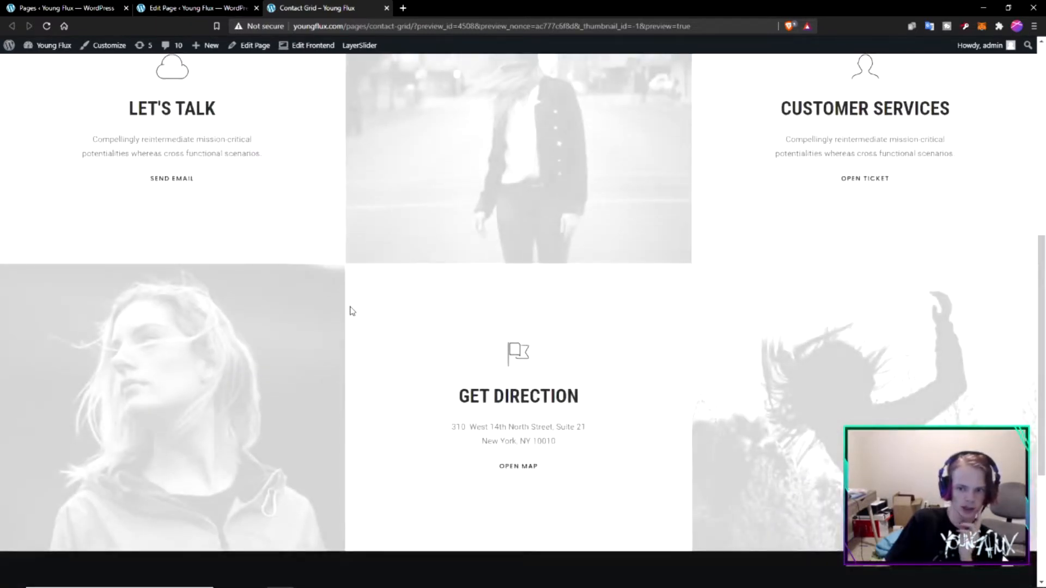
scroll(352, 309, "up", 6)
scroll(368, 264, "down", 7)
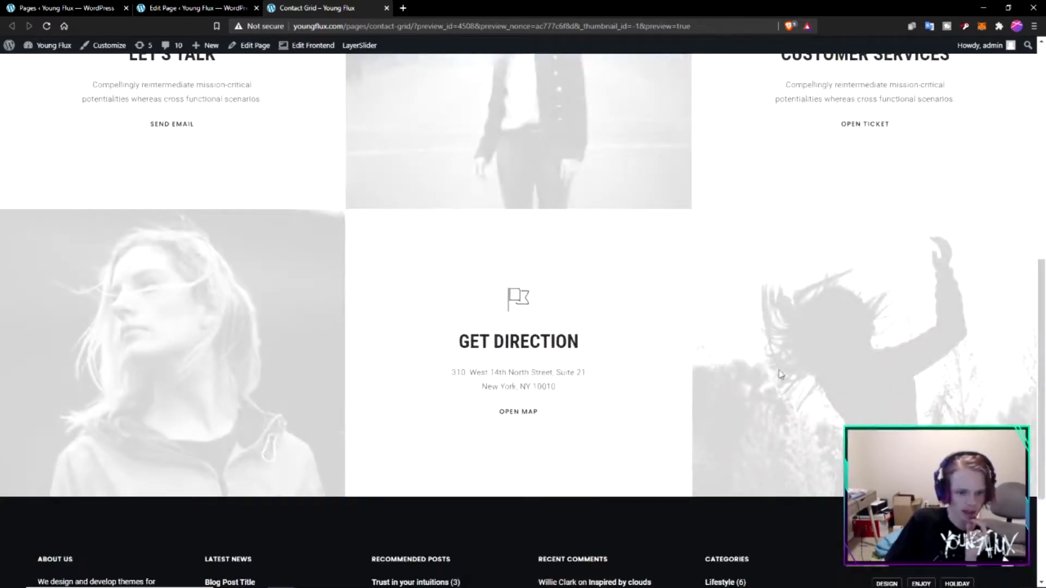
scroll(571, 385, "up", 5)
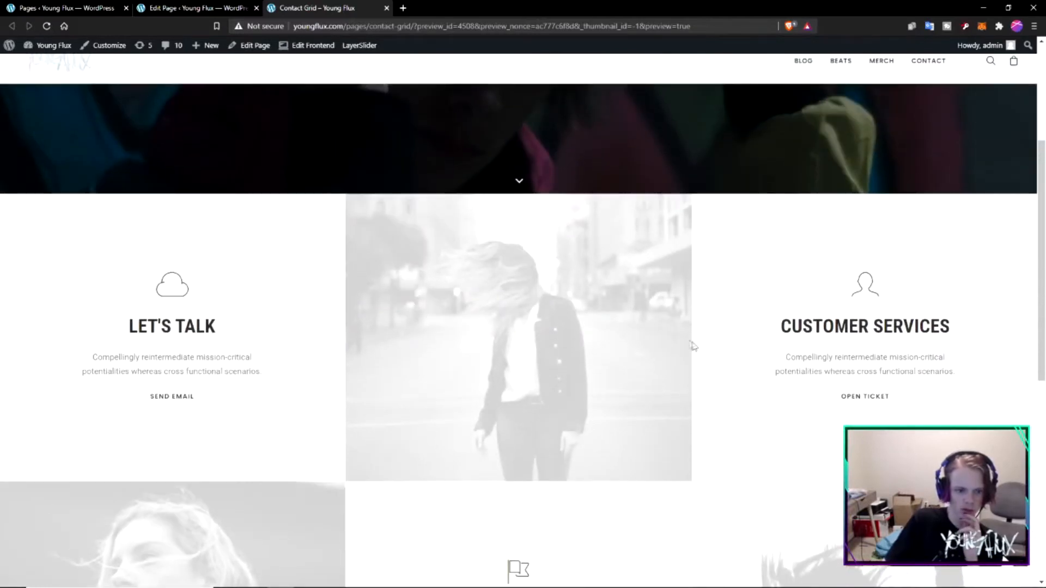
scroll(725, 325, "down", 3)
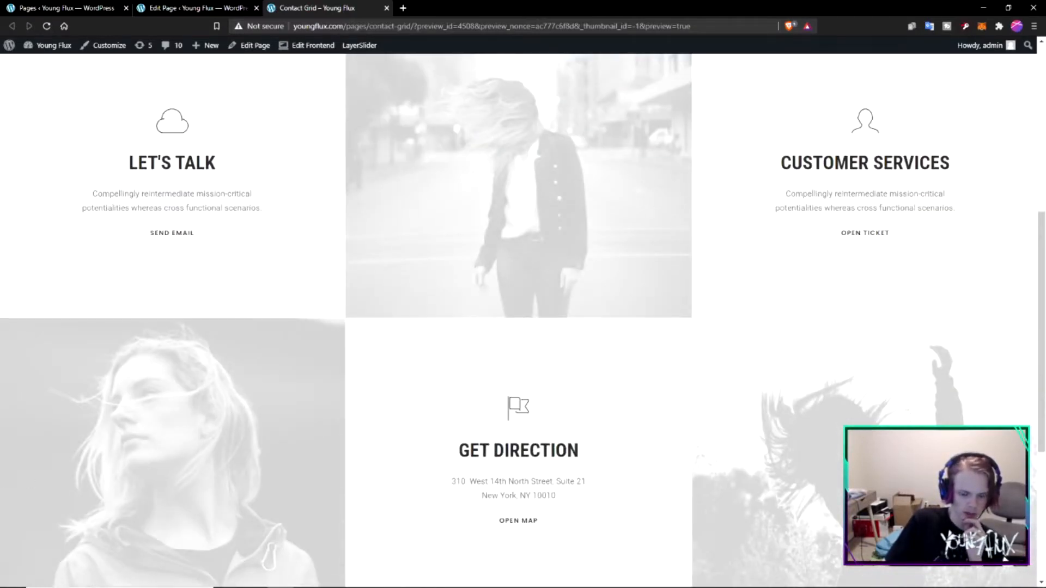
scroll(848, 406, "up", 3)
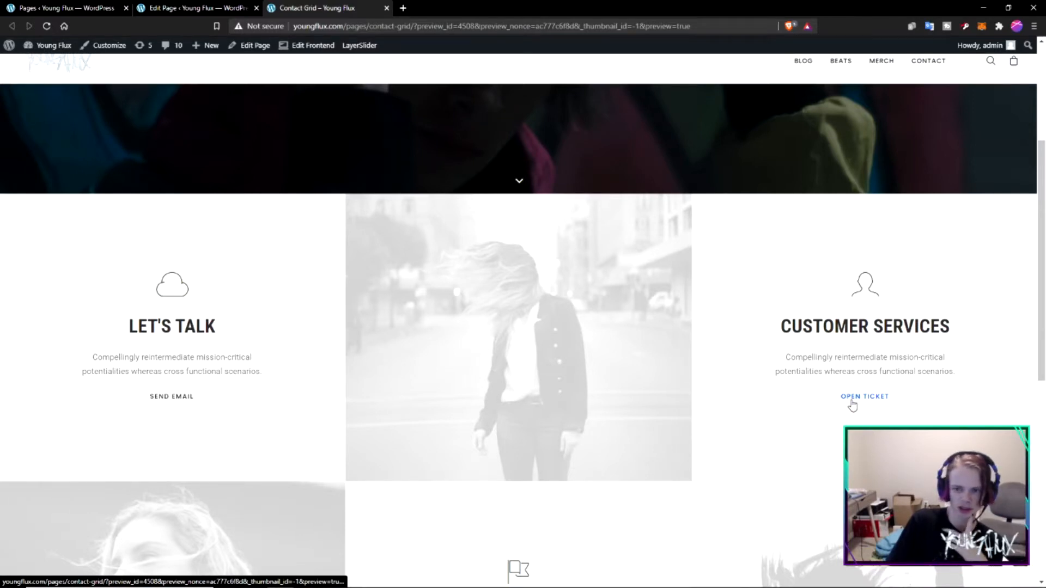
- Delete the "Get Direction" builder row and replace the middle column's background image with the photo of the person in a cap and colourful jacket
key("ctrl+shift+Tab")
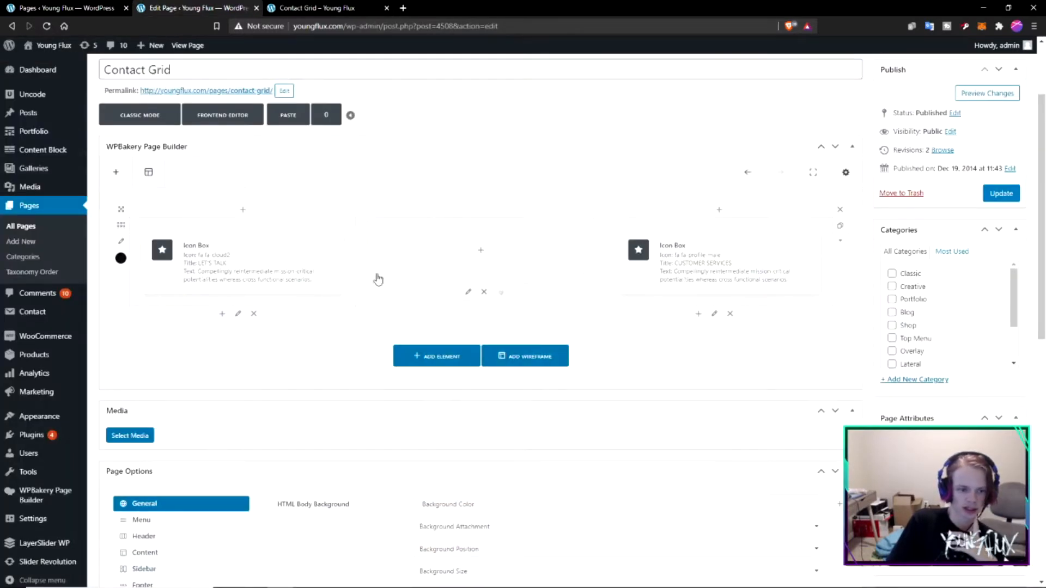
left_click(214, 313)
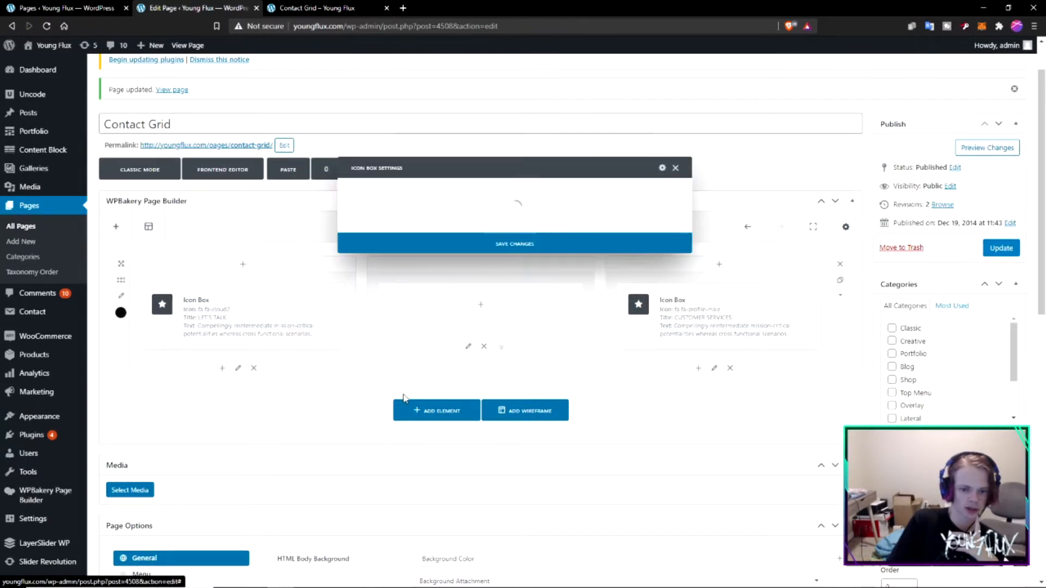
key("Escape")
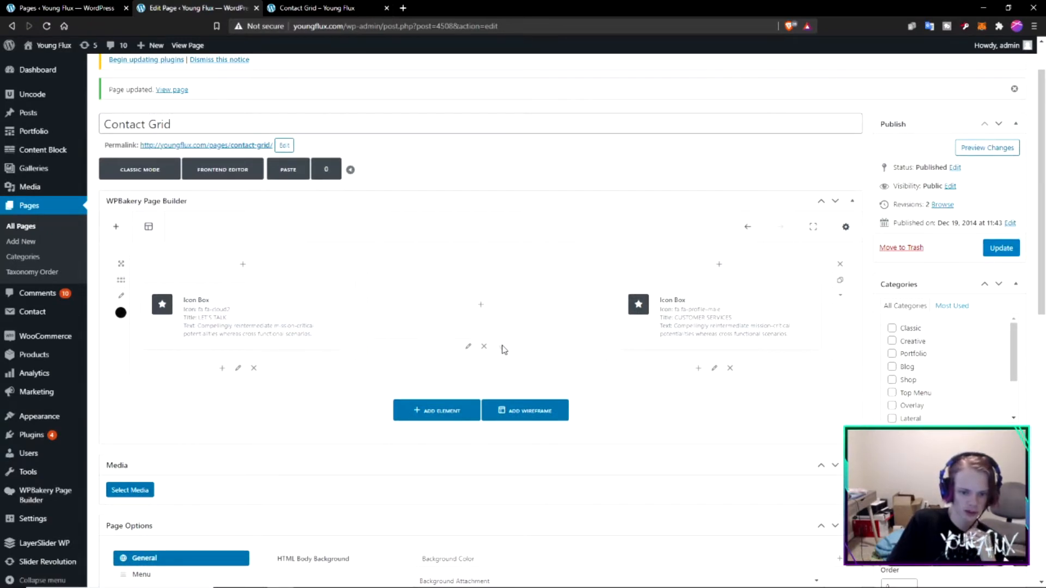
left_click(468, 347)
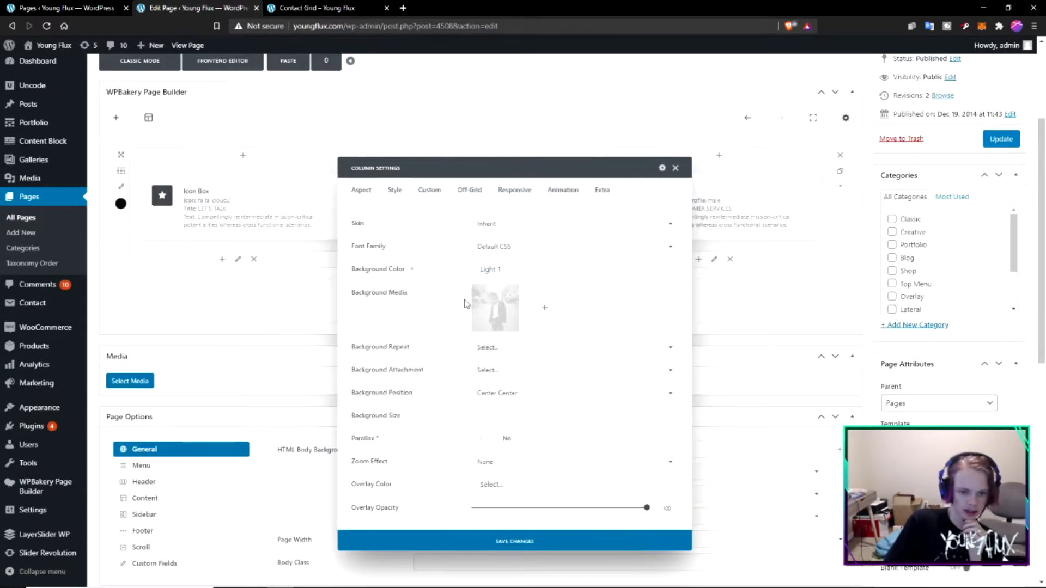
left_click(507, 295)
left_click(495, 308)
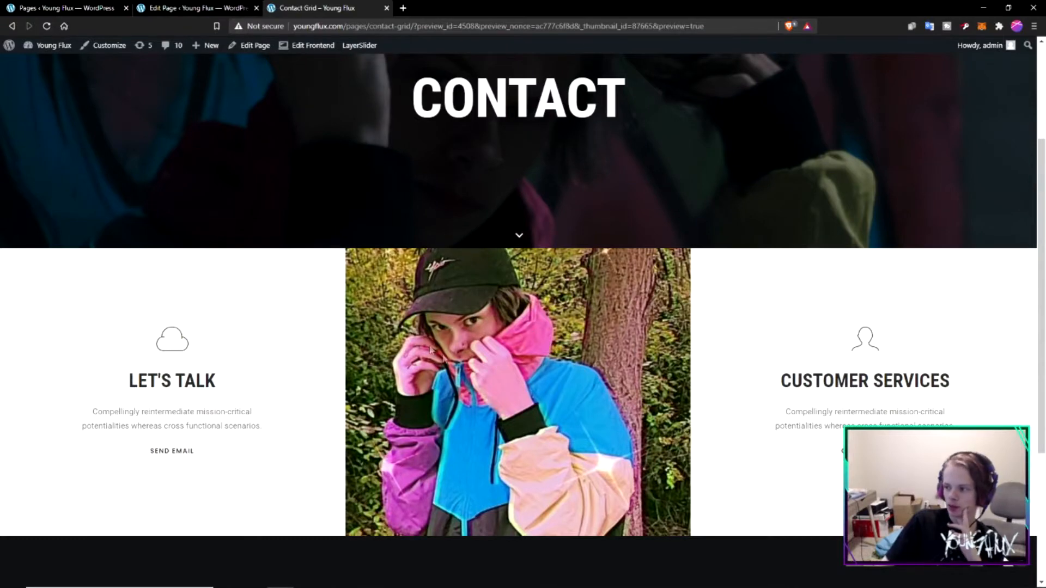
- Check the banner, the new middle photo and the "Let's Talk" and "Customer Services" headings in the preview
scroll(457, 326, "up", 3)
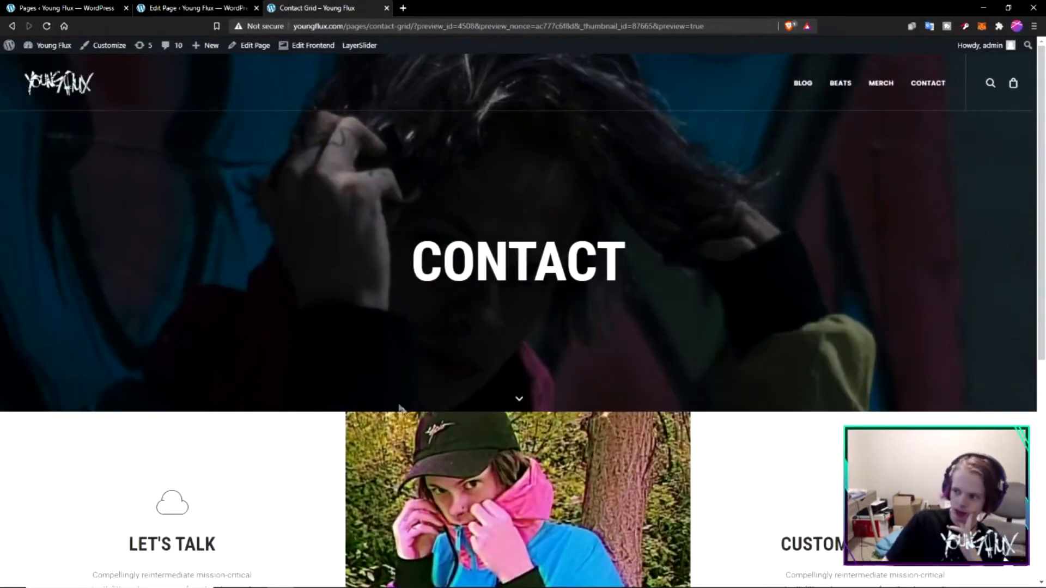
scroll(494, 295, "down", 5)
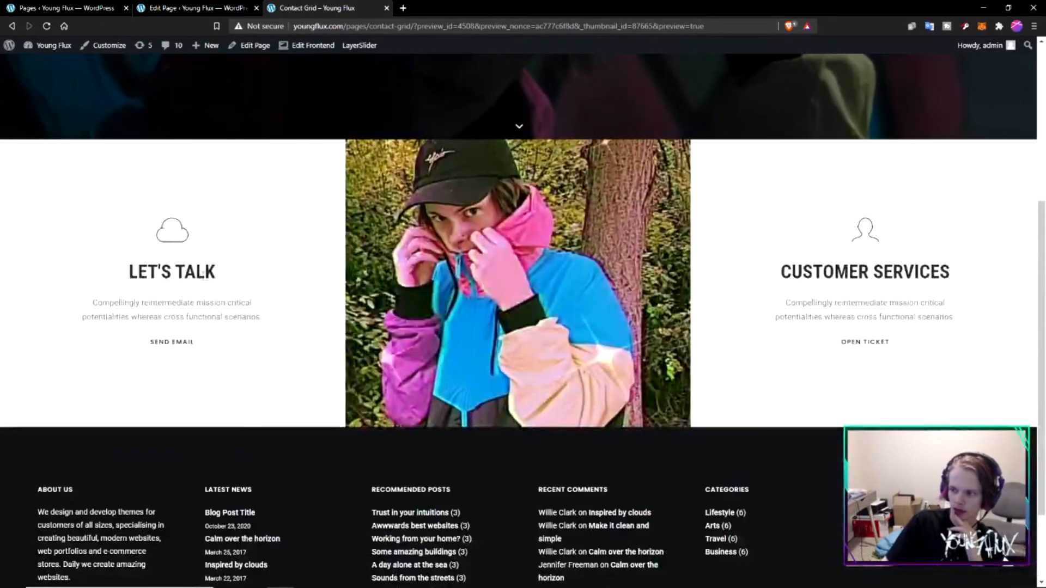
left_click_drag(216, 272, 118, 273)
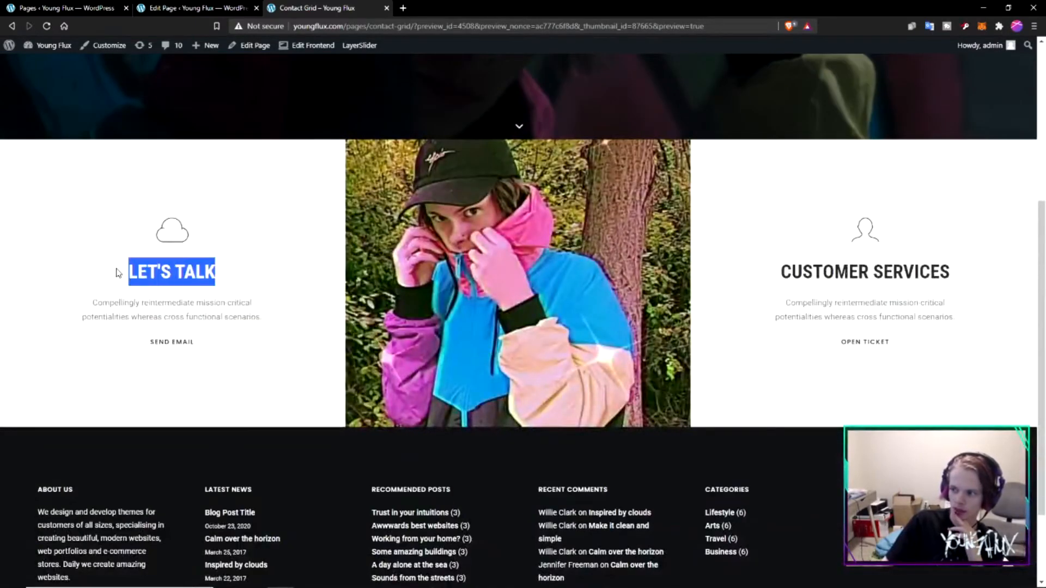
left_click_drag(799, 272, 893, 273)
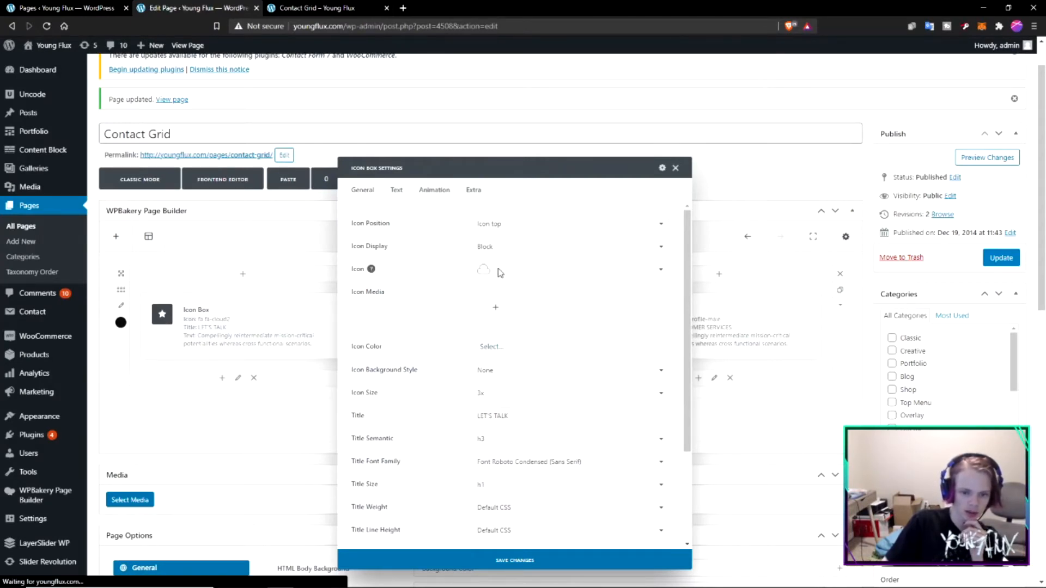
- Change the "Let's Talk" icon box title to "REACH OUT" and clear its text, then open the "Customer Services" icon box settings
triple_click(572, 411)
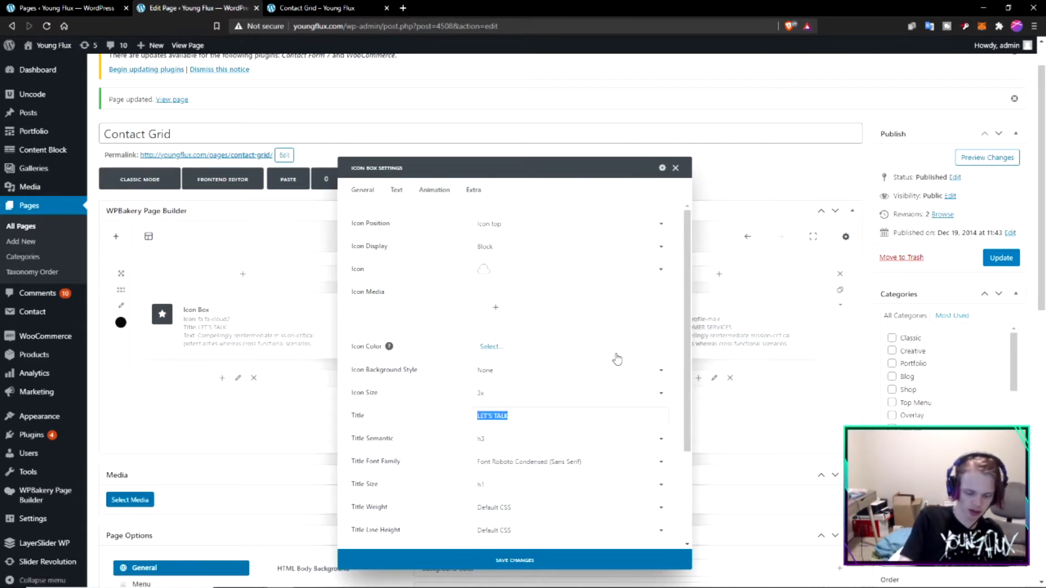
type("BOOK A CALL")
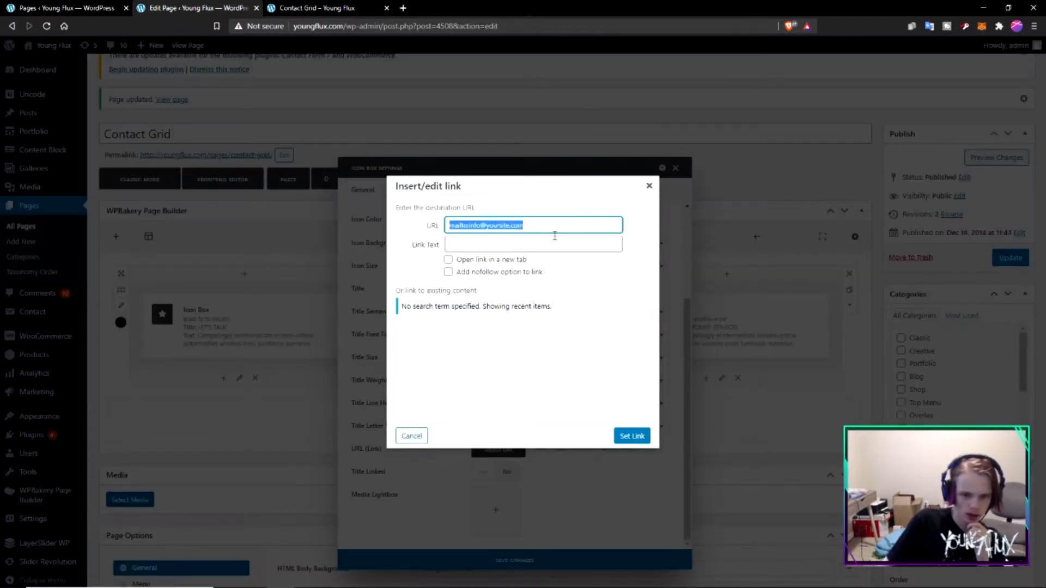
left_click(536, 229)
left_click(500, 247)
left_click_drag(529, 230, 469, 225)
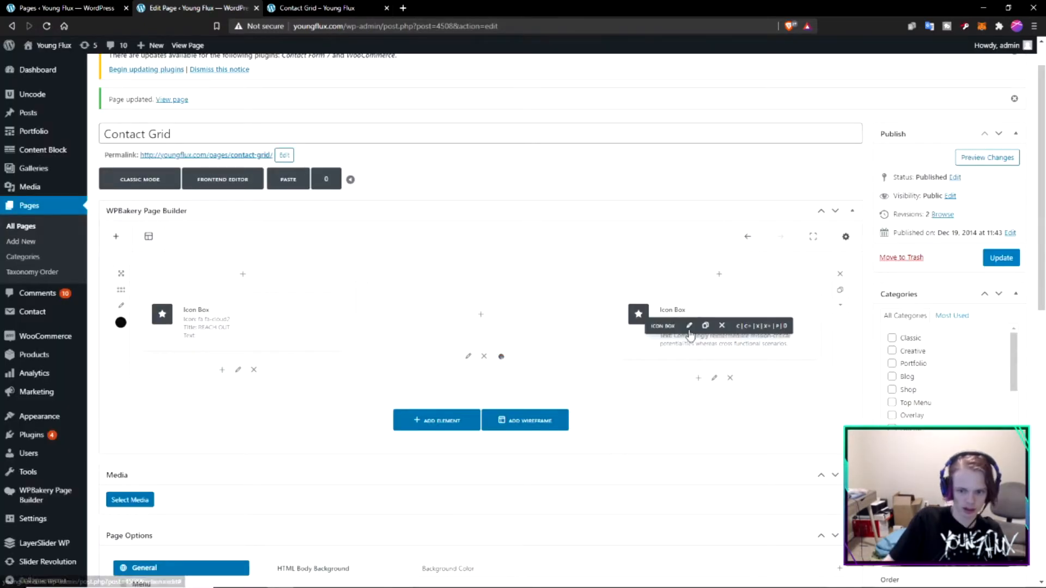
left_click(690, 327)
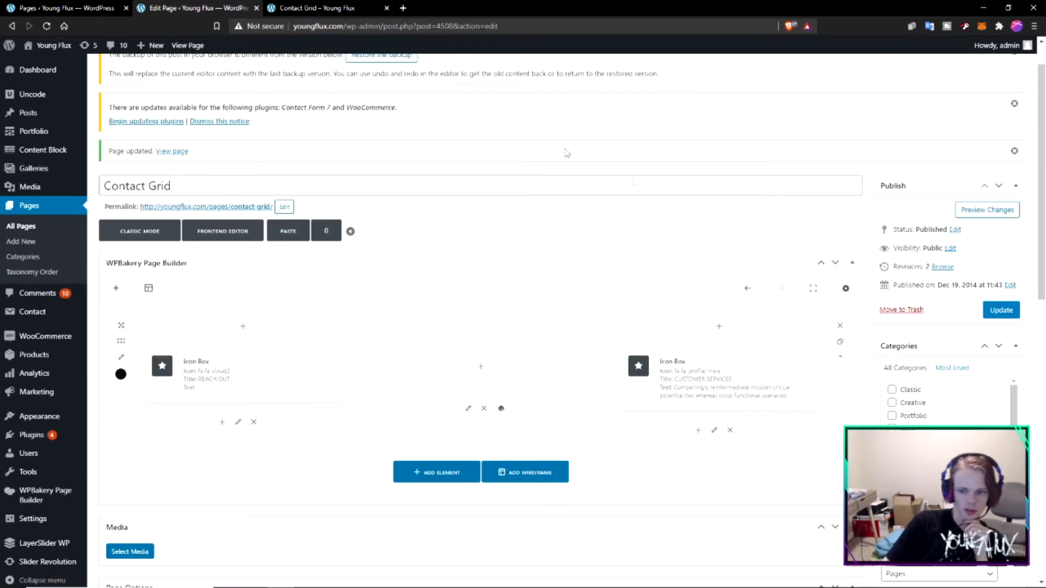
- Delete the remaining icon box row and insert the Forms wireframe with a white form card overlapping a grey banner
left_click(840, 326)
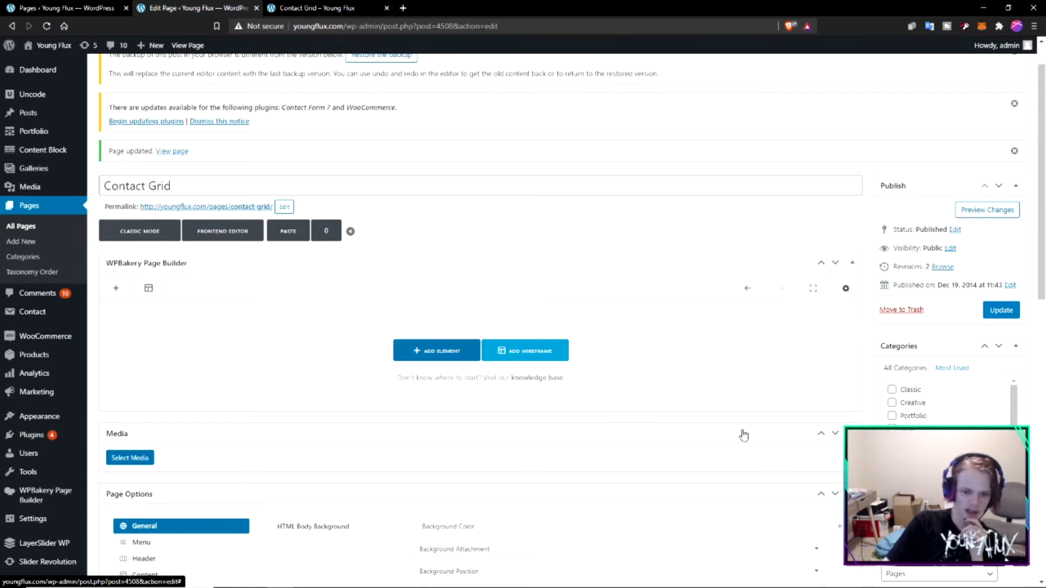
left_click(524, 350)
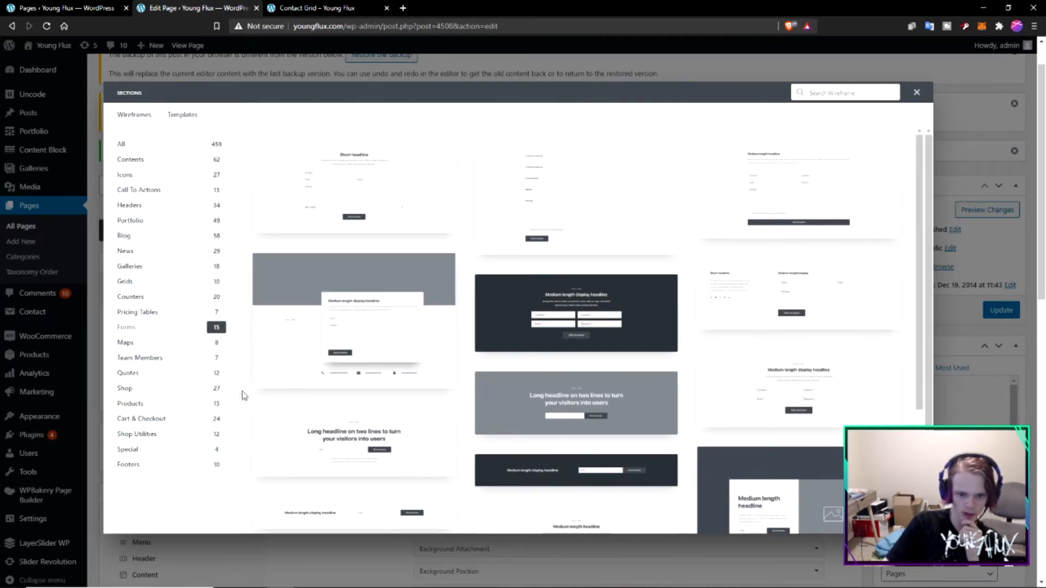
left_click(356, 322)
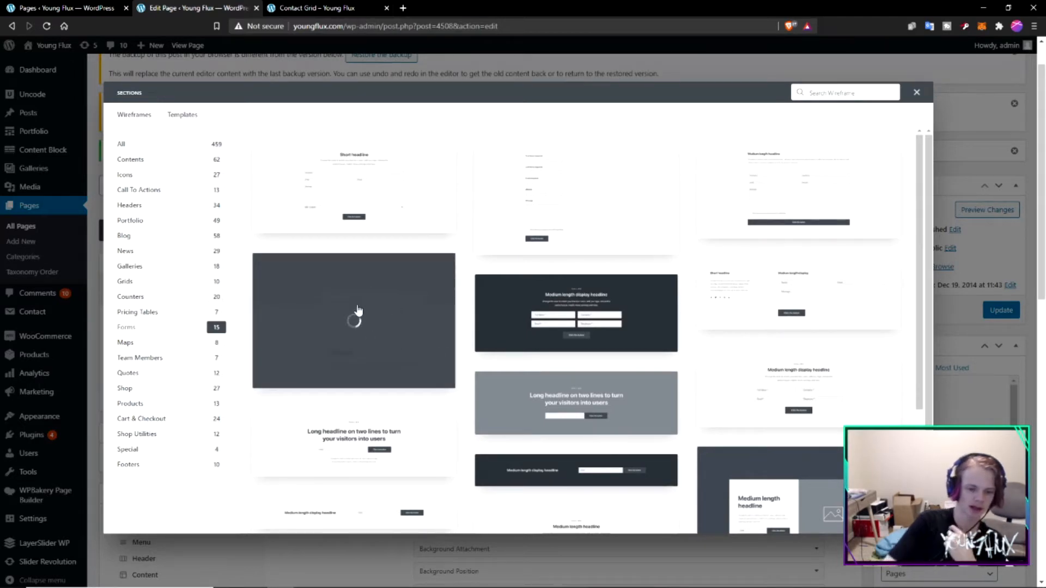
scroll(814, 406, "up", 10)
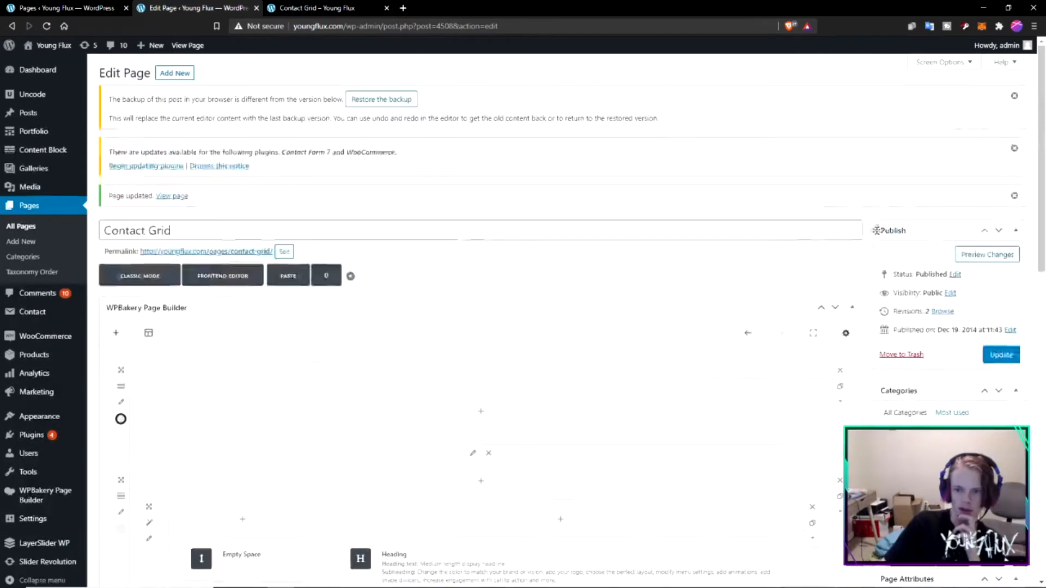
- Preview the page changes and examine how the form wireframe sits below the CONTACT header
left_click(975, 256)
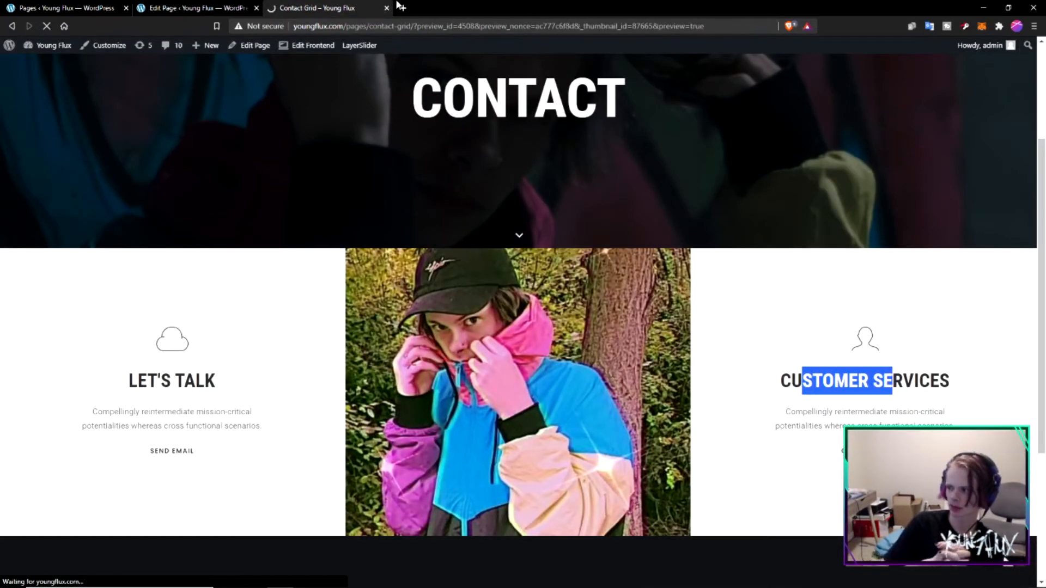
scroll(360, 305, "down", 5)
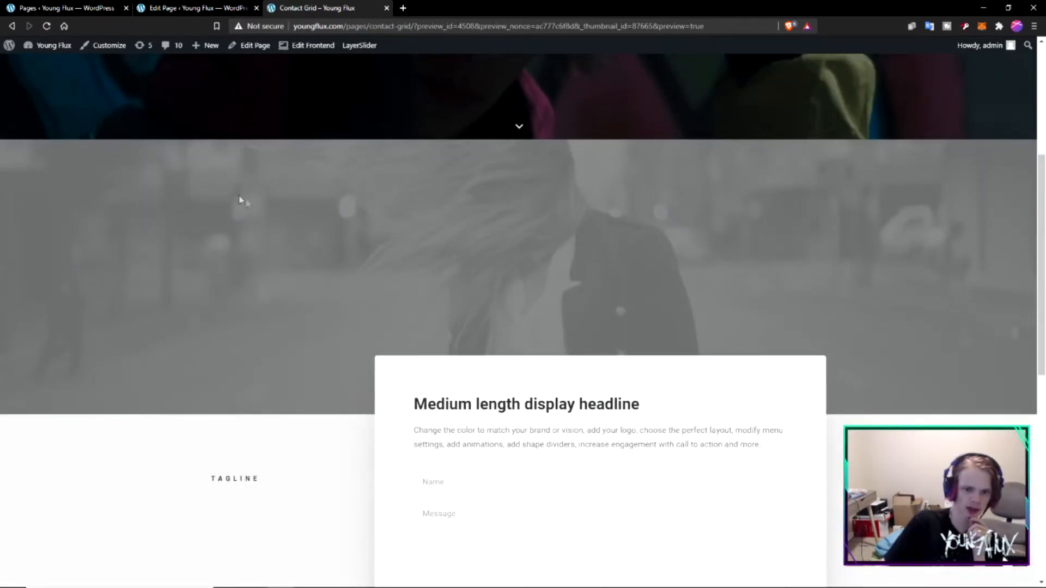
scroll(624, 180, "up", 5)
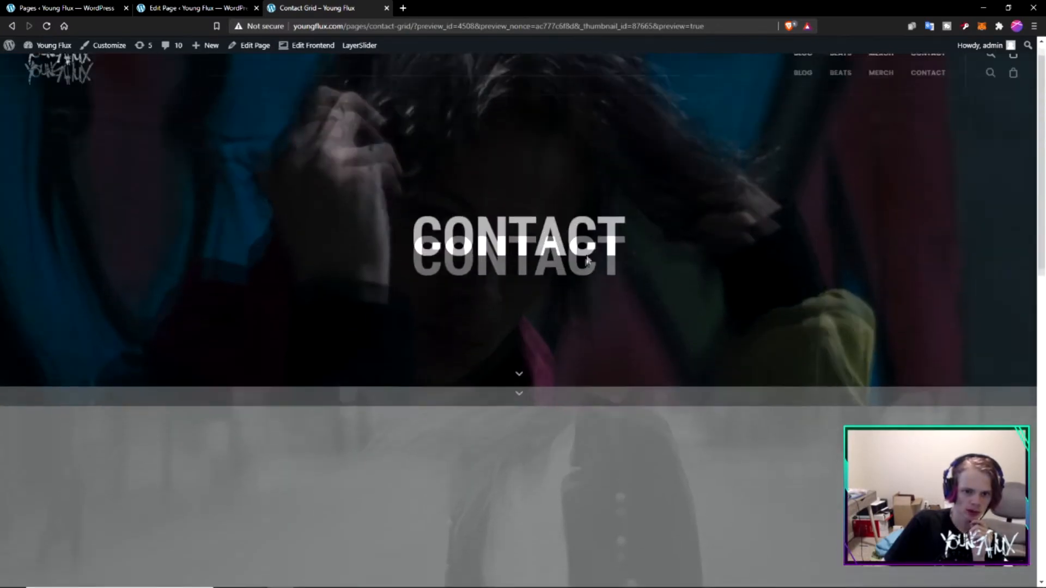
scroll(357, 378, "down", 5)
scroll(357, 378, "down", 5)
scroll(502, 345, "up", 5)
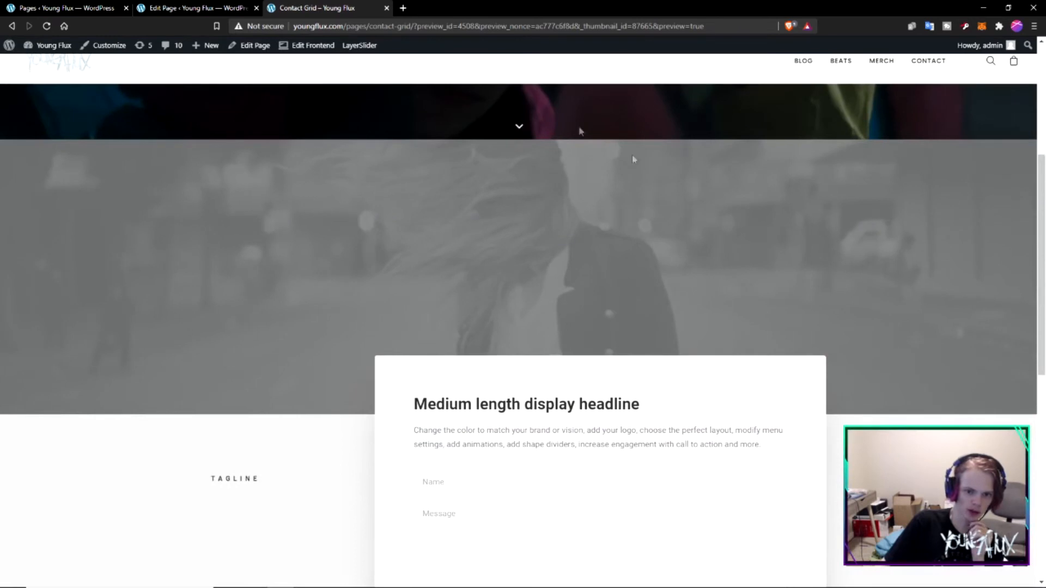
scroll(442, 179, "up", 4)
scroll(441, 180, "down", 2)
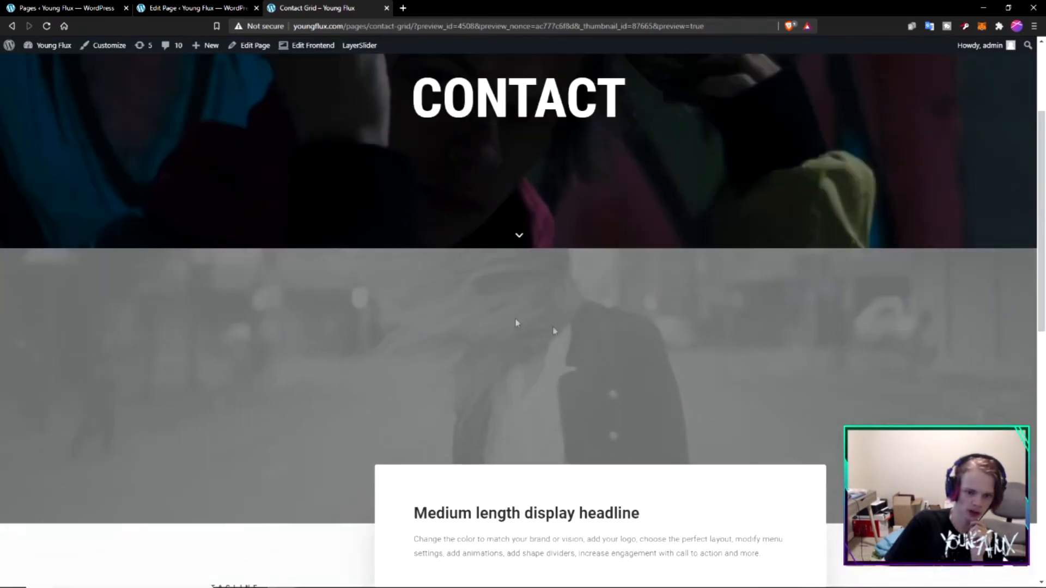
scroll(403, 378, "down", 1)
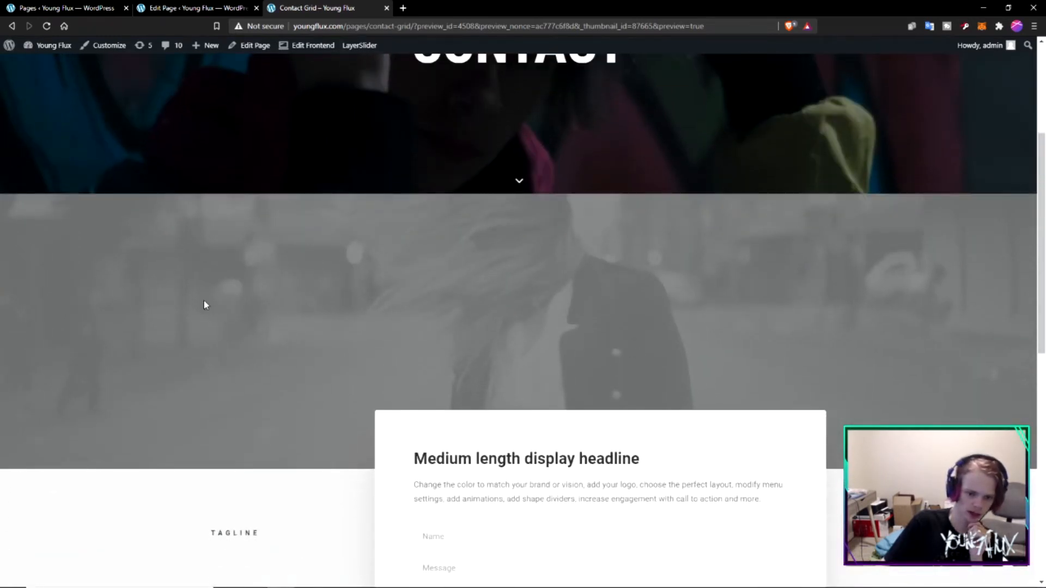
scroll(205, 305, "down", 4)
- Set the page's Header Type to None and check the page without its header in a new preview
left_click(199, 8)
scroll(468, 219, "down", 6)
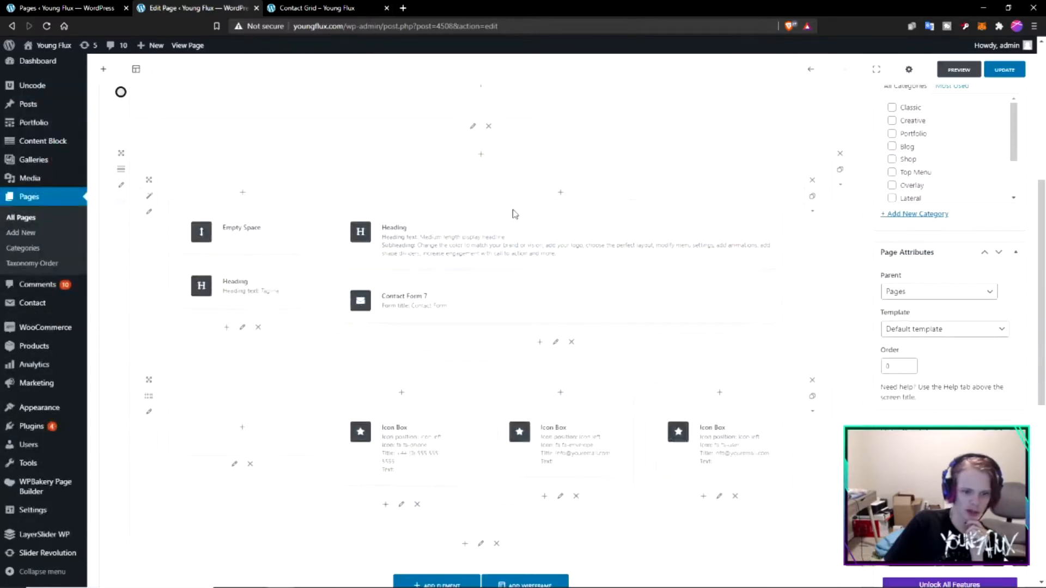
scroll(551, 203, "down", 8)
left_click(464, 308)
left_click(144, 348)
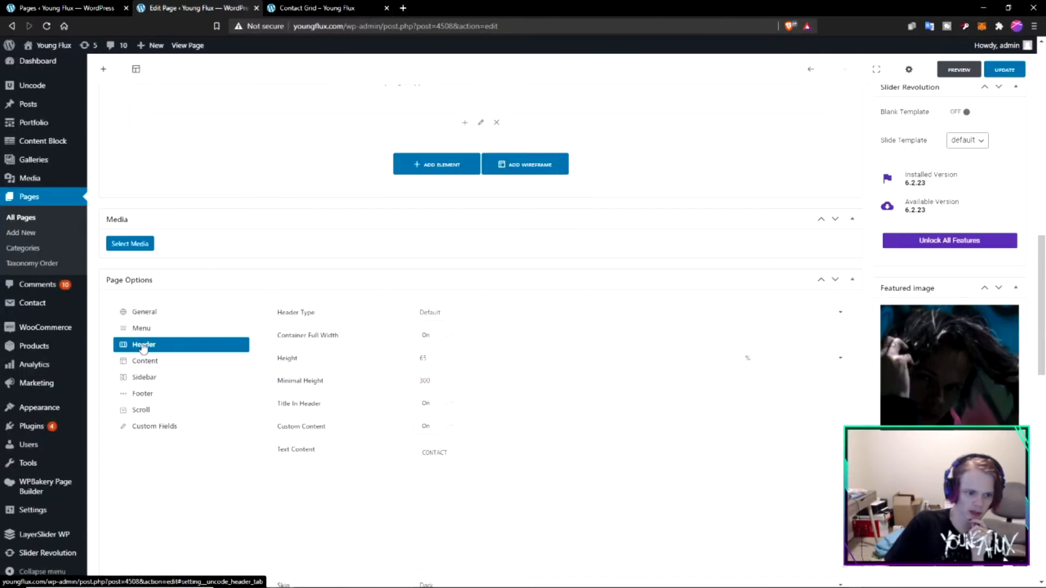
left_click(520, 312)
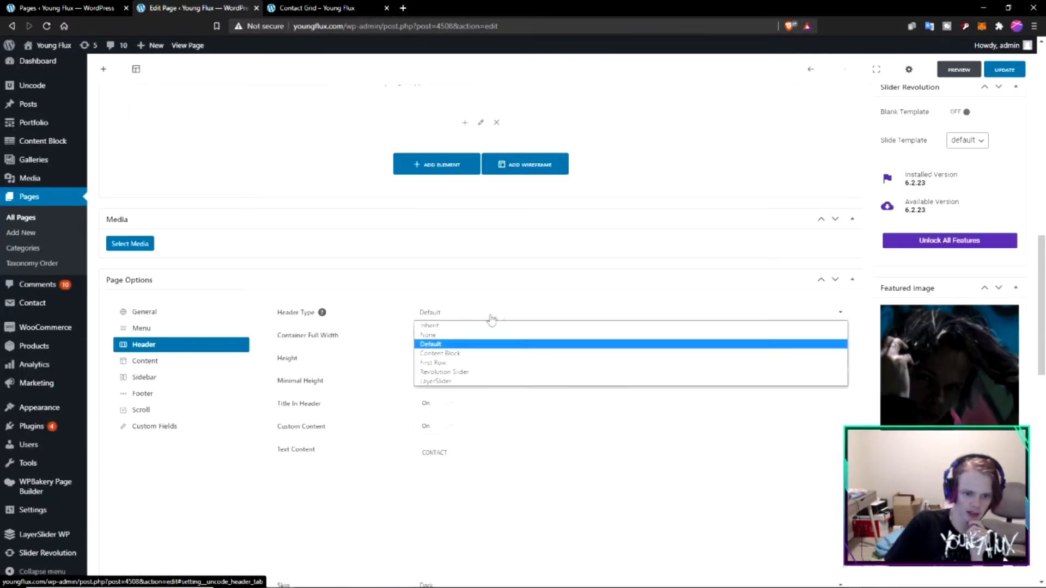
left_click(430, 337)
scroll(560, 336, "up", 14)
scroll(946, 73, "down", 3)
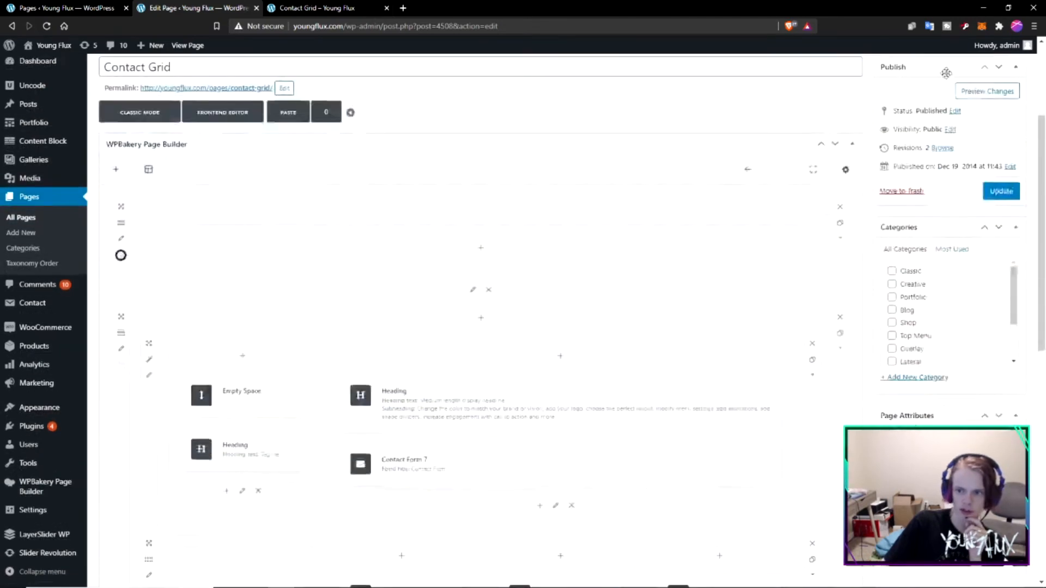
scroll(946, 73, "down", 5)
left_click(946, 73)
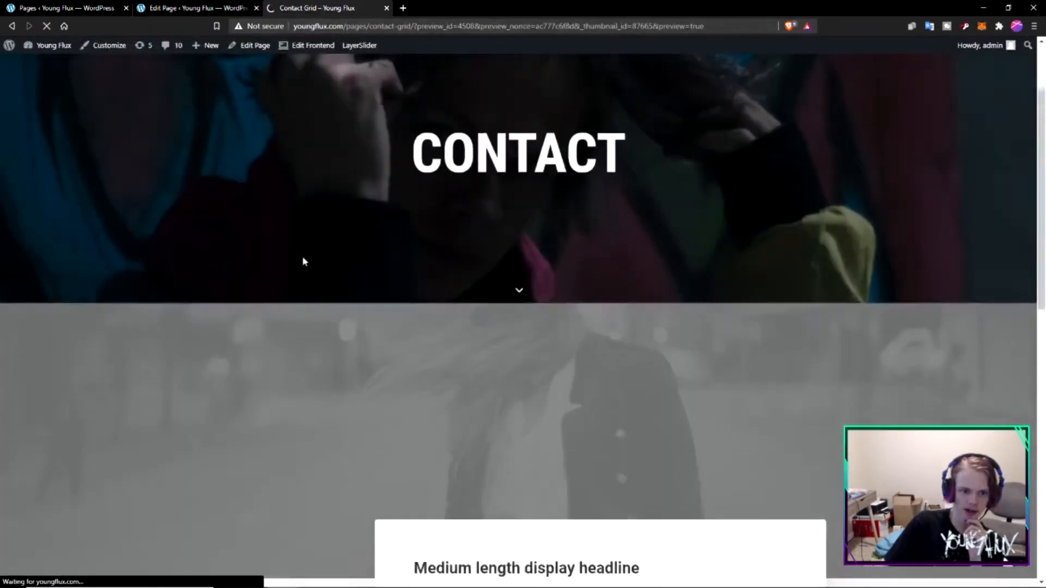
scroll(337, 218, "down", 5)
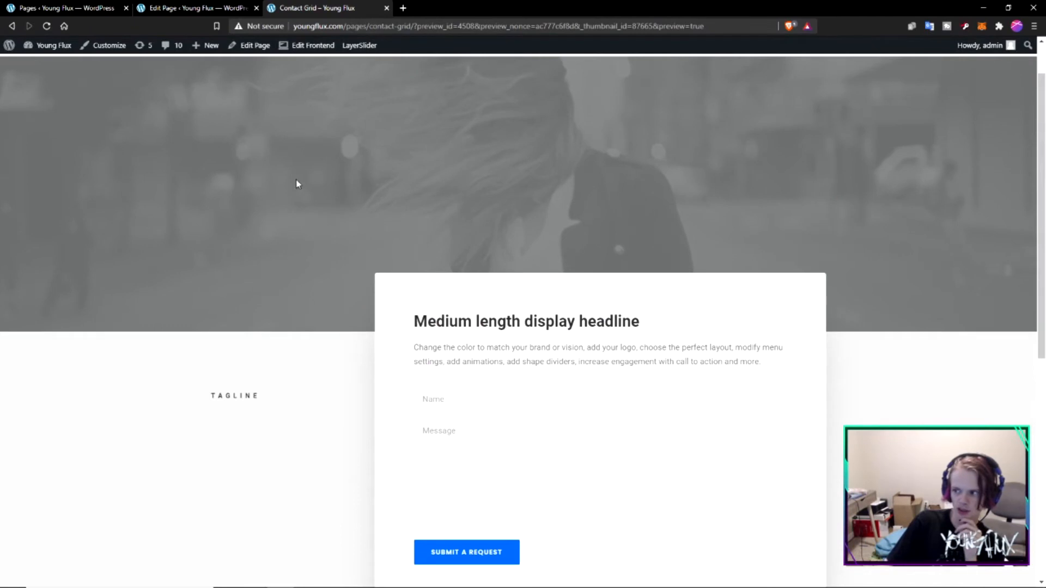
scroll(703, 261, "up", 1)
scroll(561, 248, "down", 1)
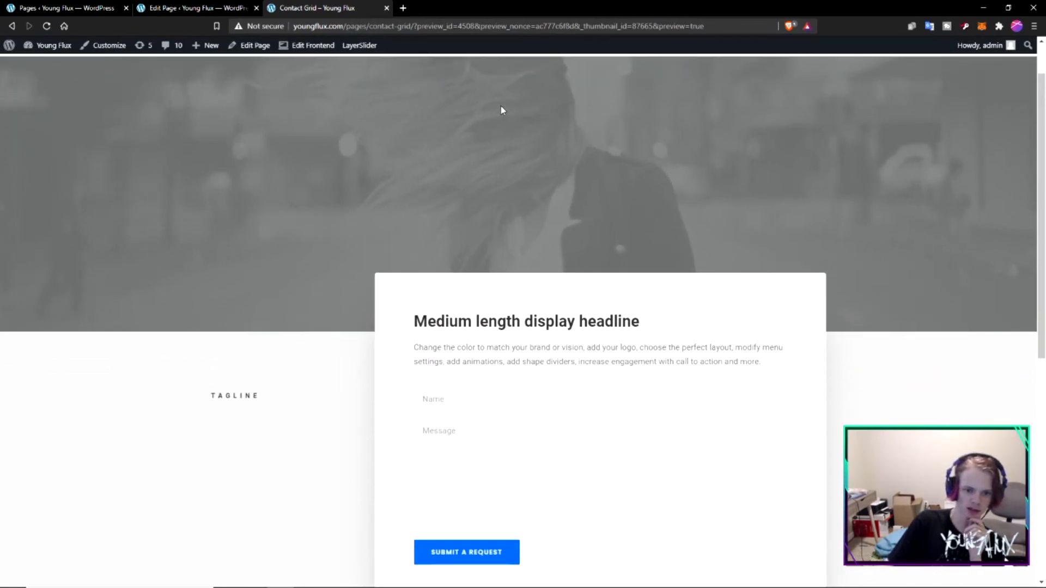
- Open the settings of the builder's uppermost row, which holds the grey banner
key("ctrl+shift+Tab")
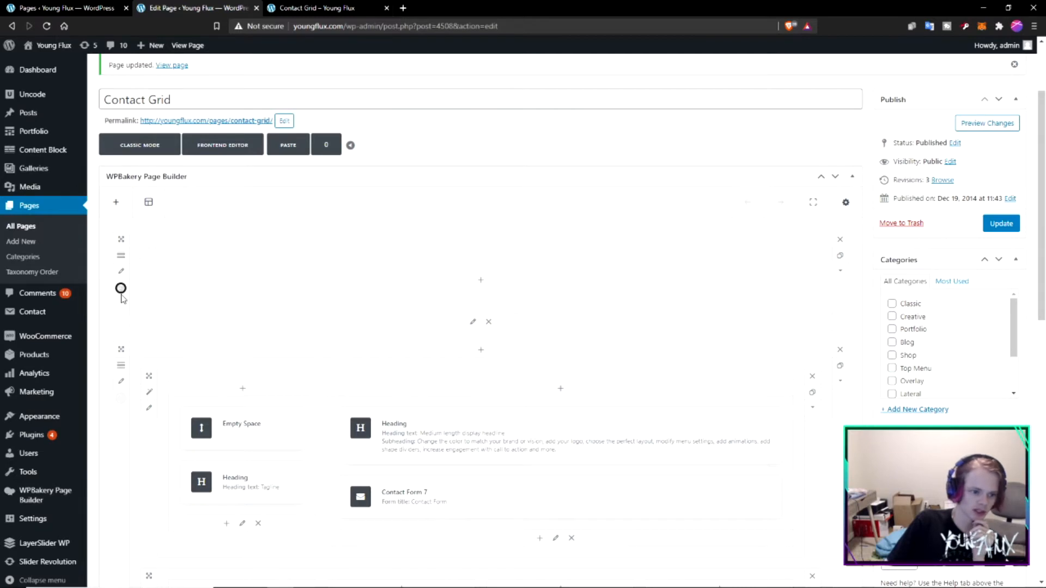
left_click(122, 273)
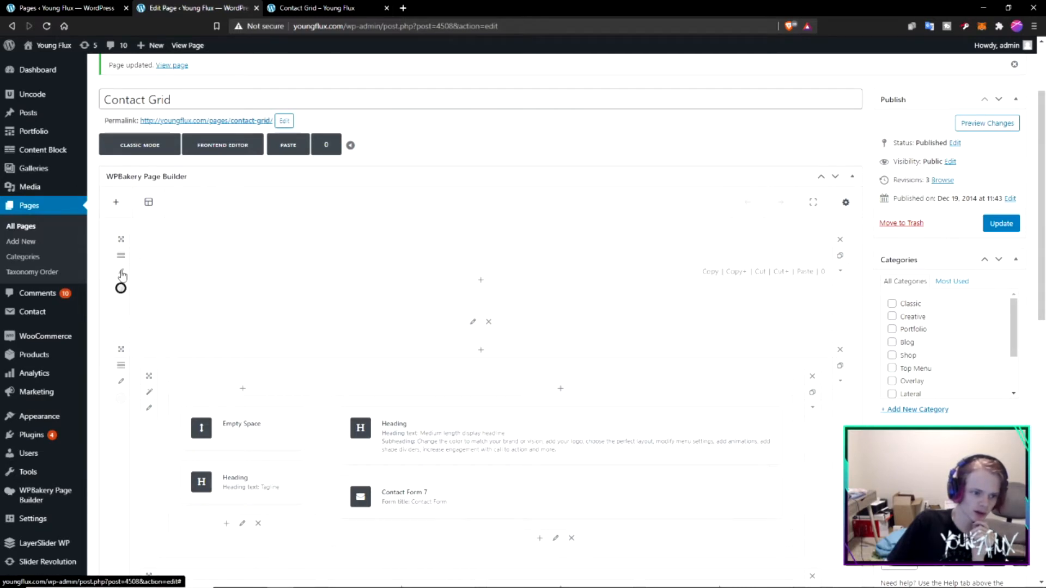
- Check the banner photo, placeholder headline and description, tagline and contact details in the page preview
key("ctrl+Tab")
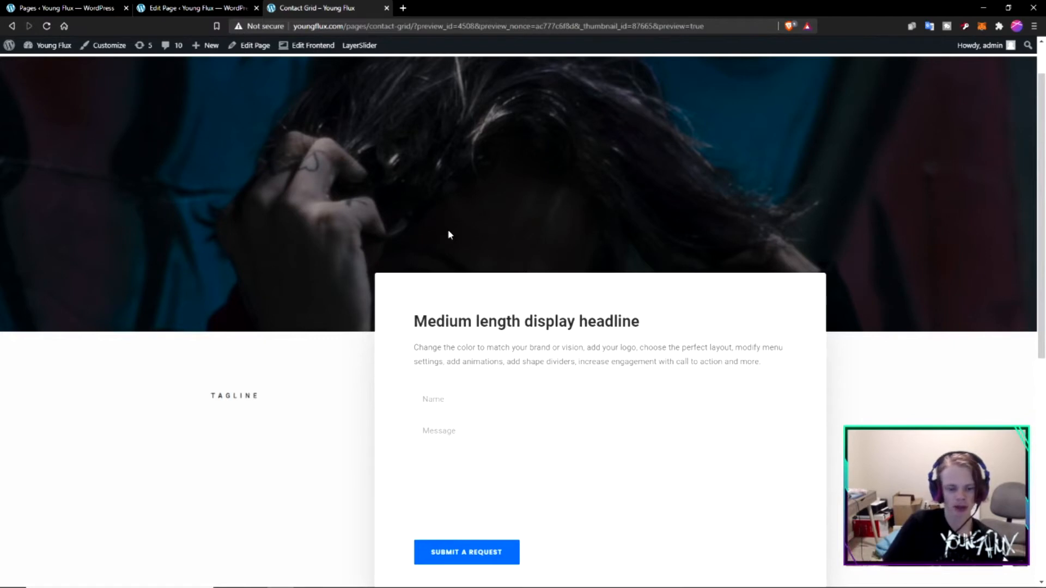
left_click_drag(657, 320, 516, 303)
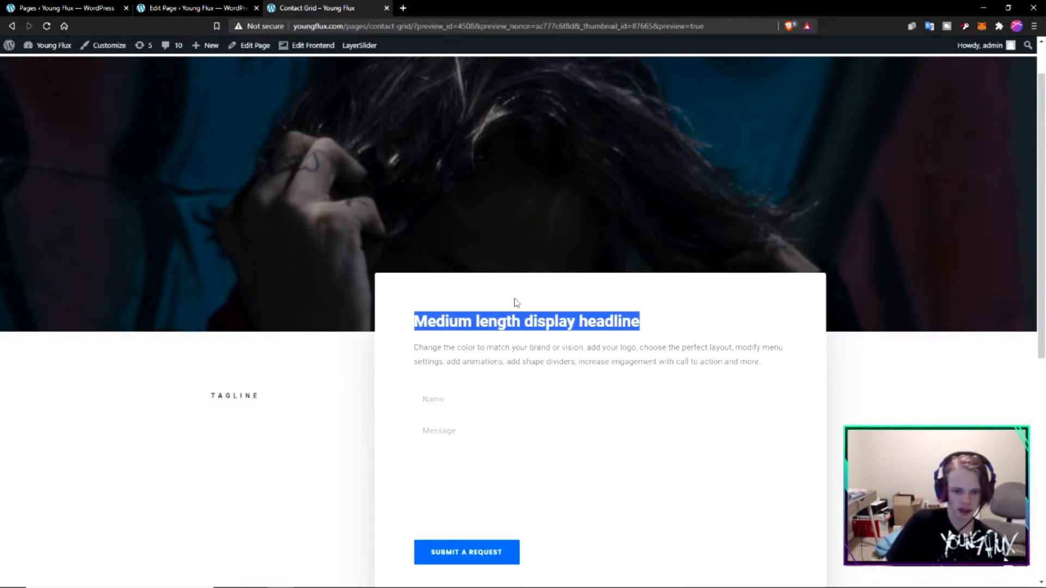
left_click_drag(763, 364, 471, 321)
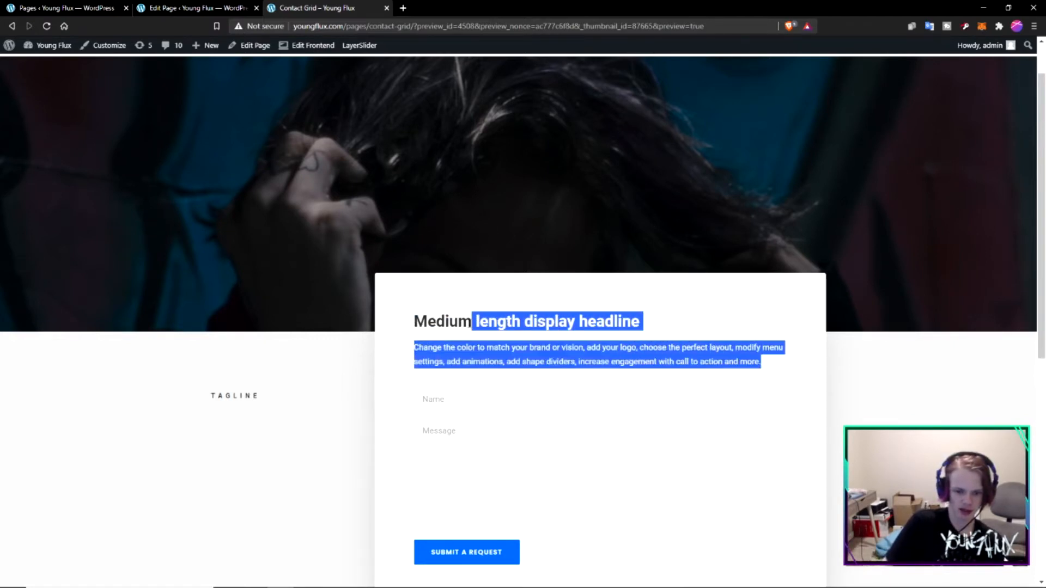
scroll(226, 270, "down", 2)
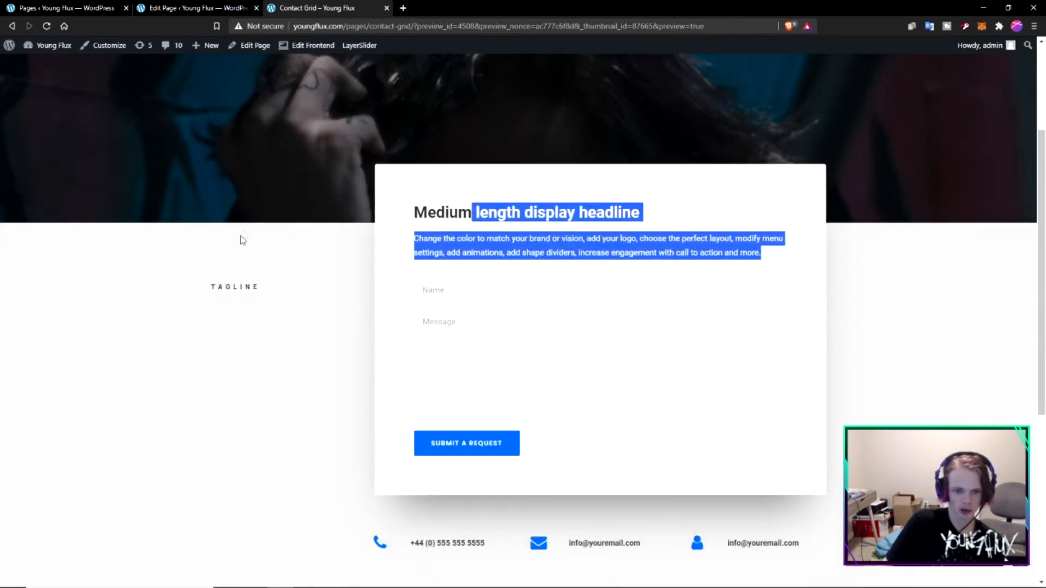
scroll(558, 364, "down", 1)
- Save the Contact Form 7 element with the "Wireframe - Form Corporate" form and Inherit style, and update the page
key("ctrl+shift+Tab")
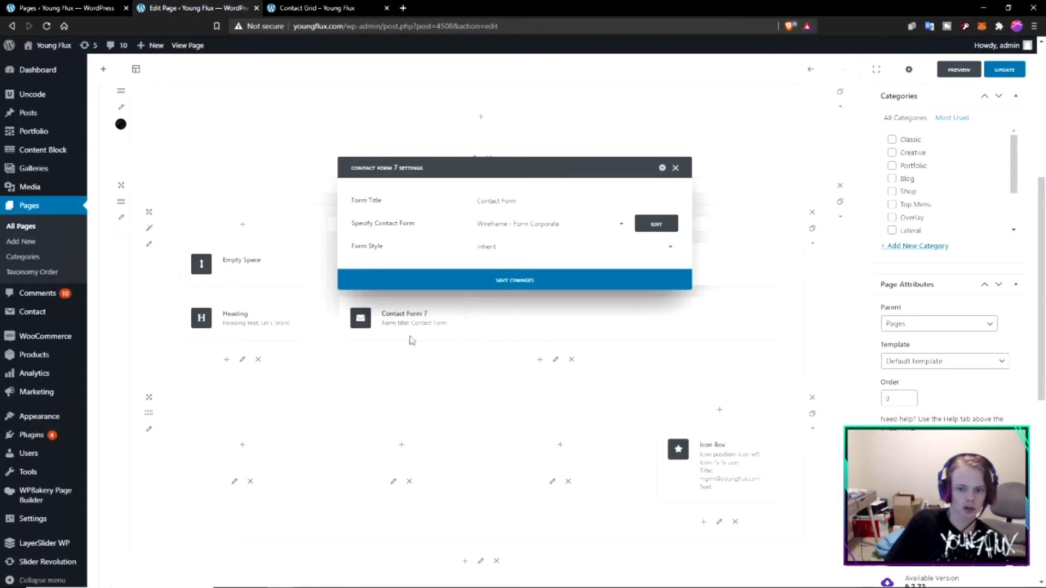
mouse_move(264, 411)
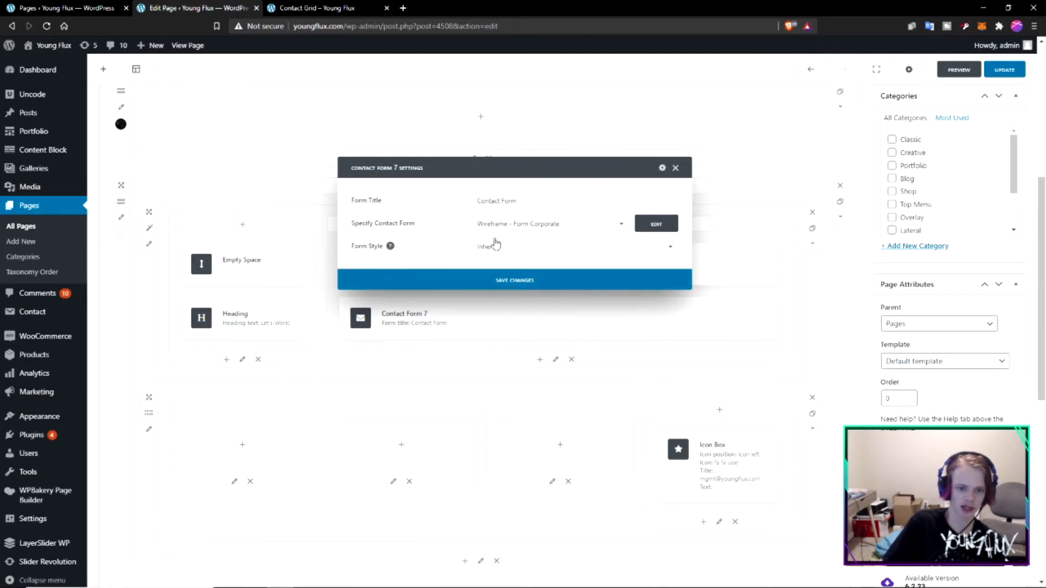
left_click_drag(449, 167, 434, 262)
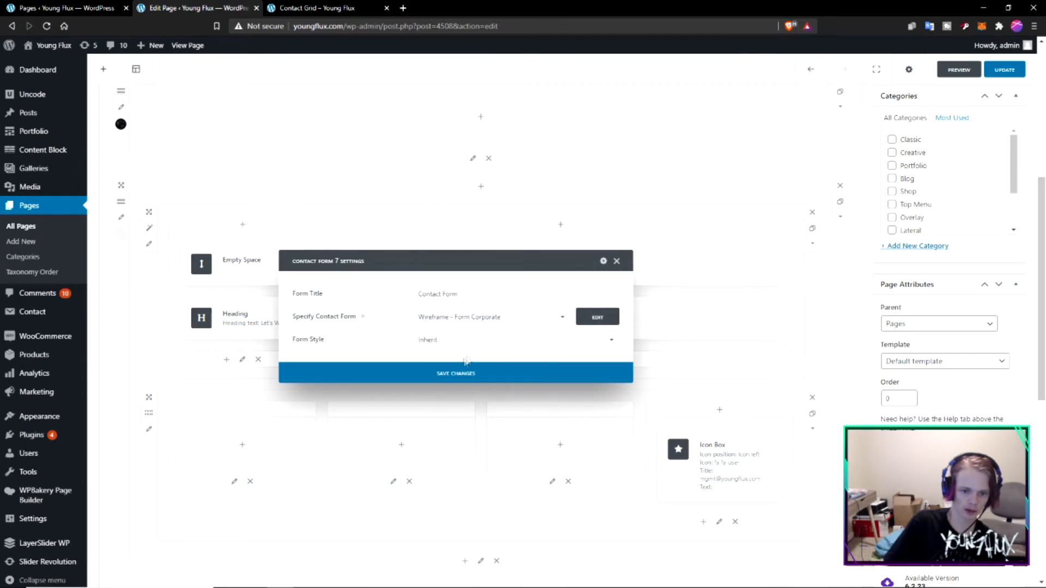
left_click(450, 375)
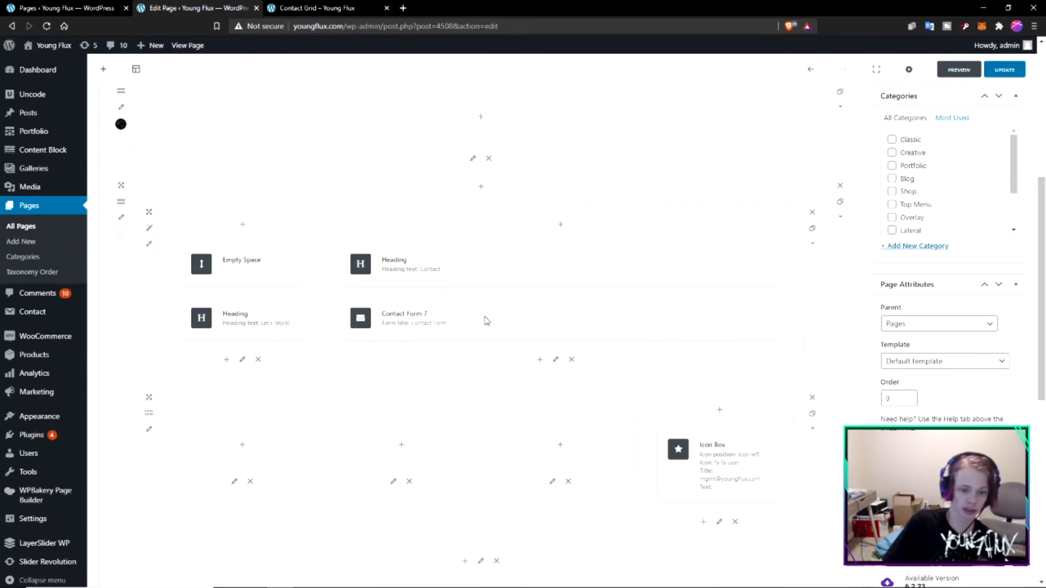
left_click(1006, 71)
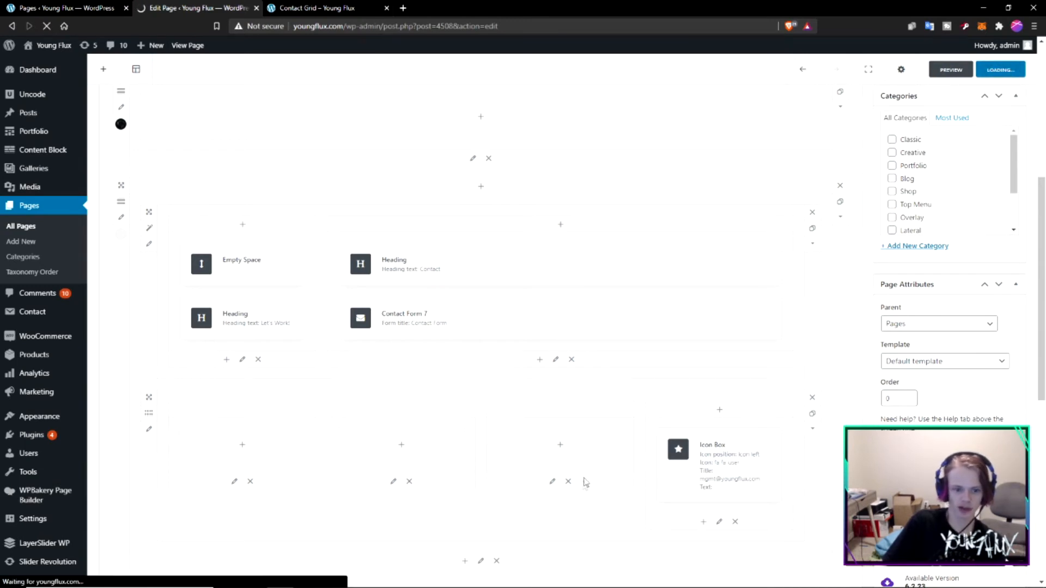
- Open the site's list of contact forms and search it for "corporate"
mouse_move(448, 322)
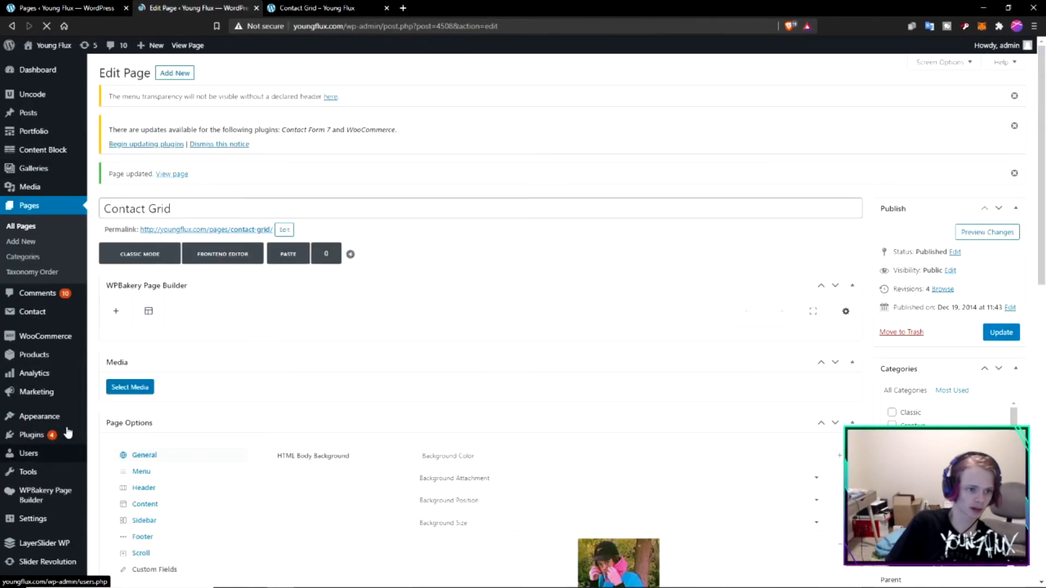
scroll(68, 354, "down", 1)
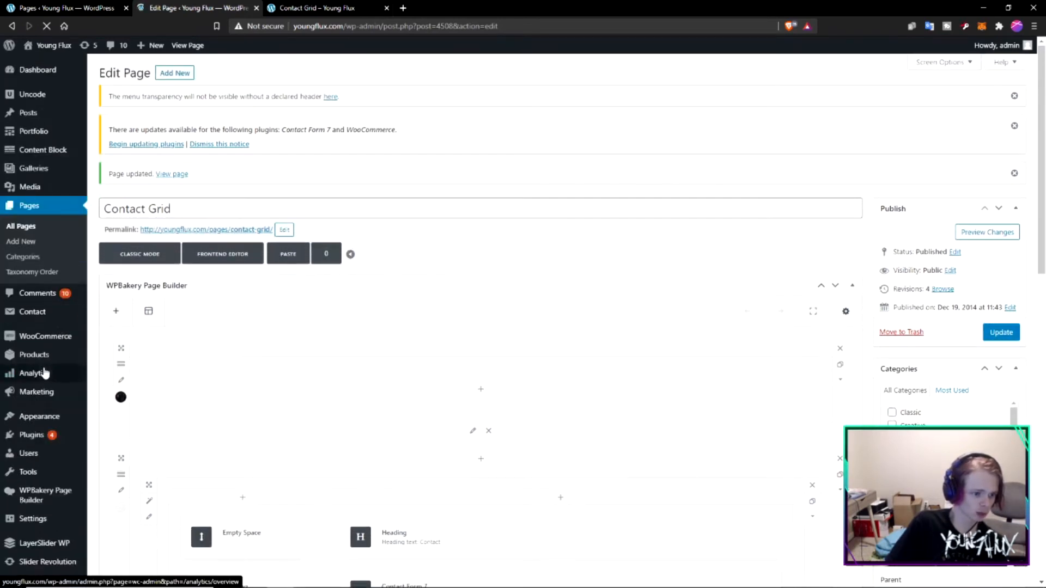
mouse_move(37, 323)
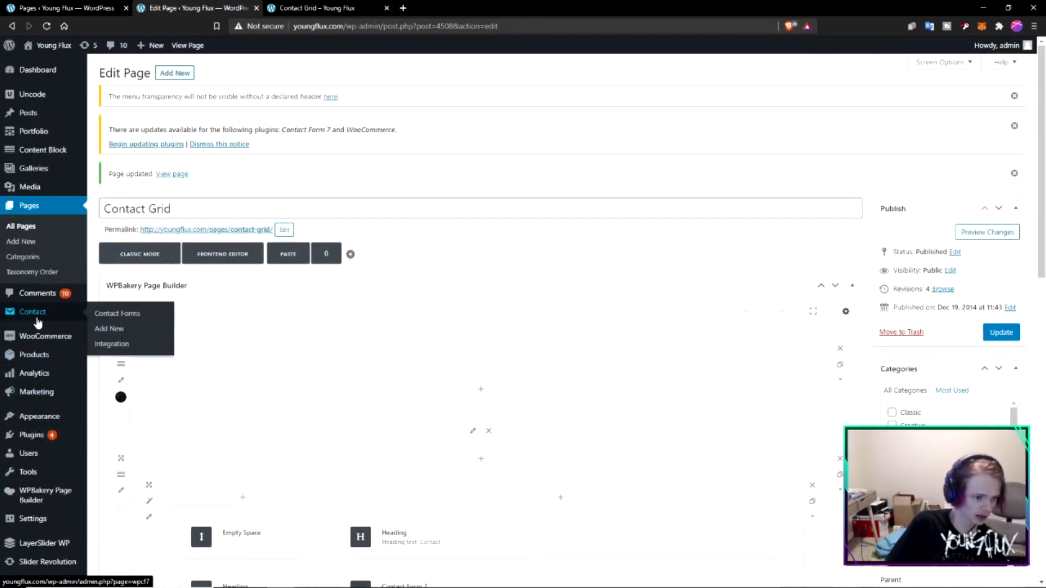
left_click(113, 315)
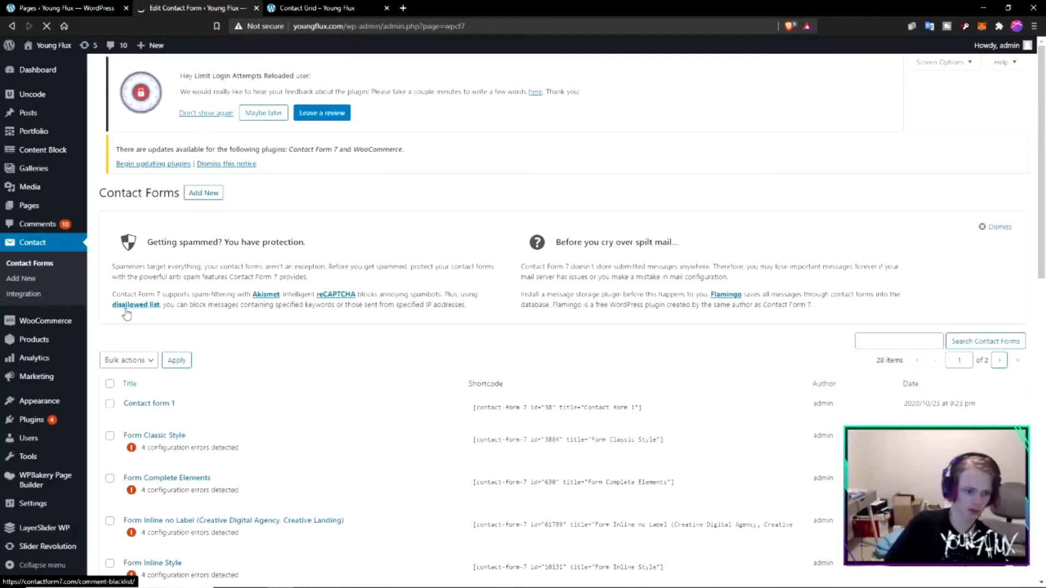
scroll(127, 315, "down", 15)
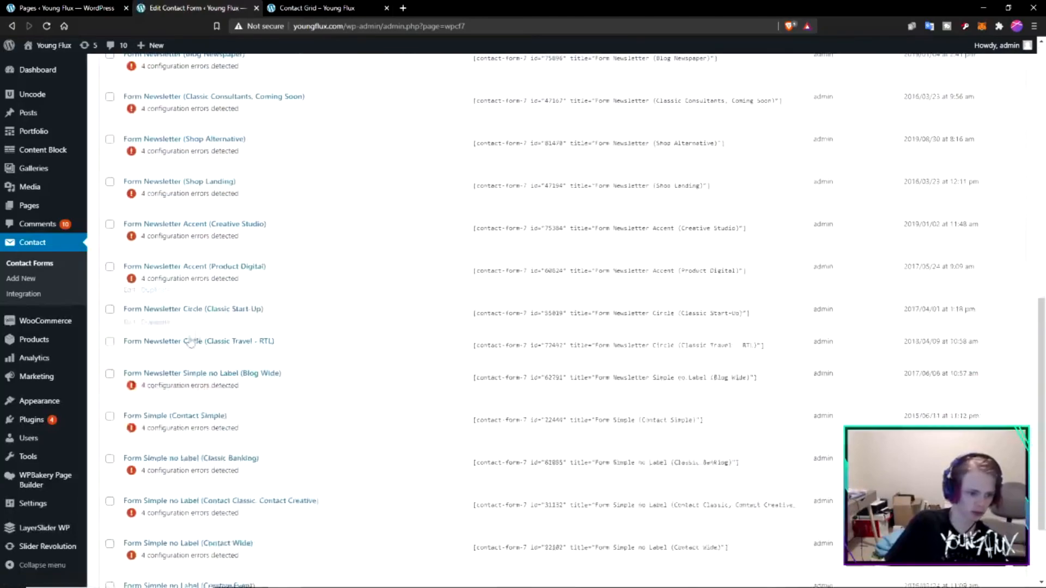
scroll(190, 342, "up", 15)
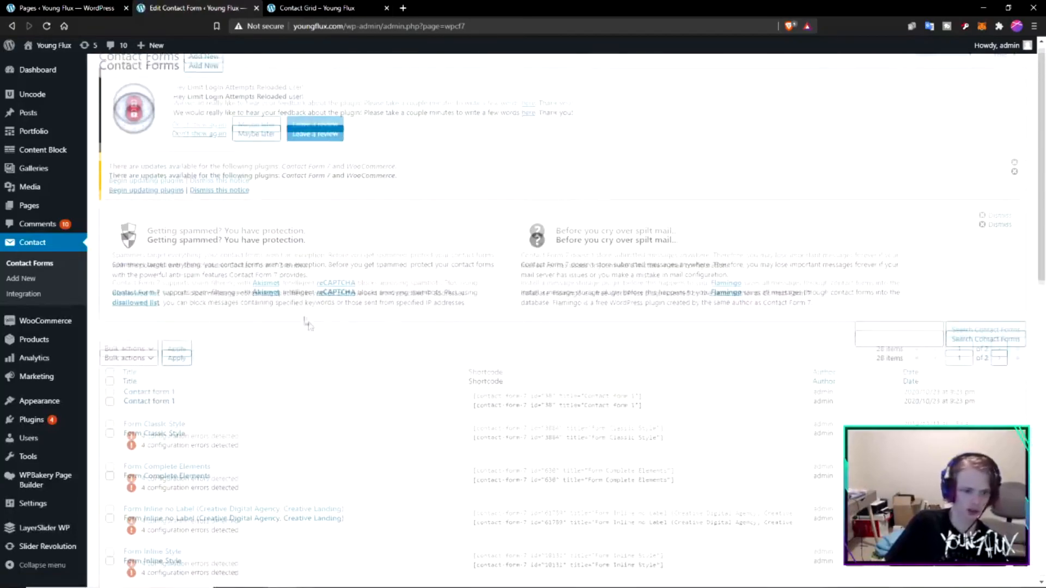
scroll(311, 326, "down", 3)
left_click(873, 172)
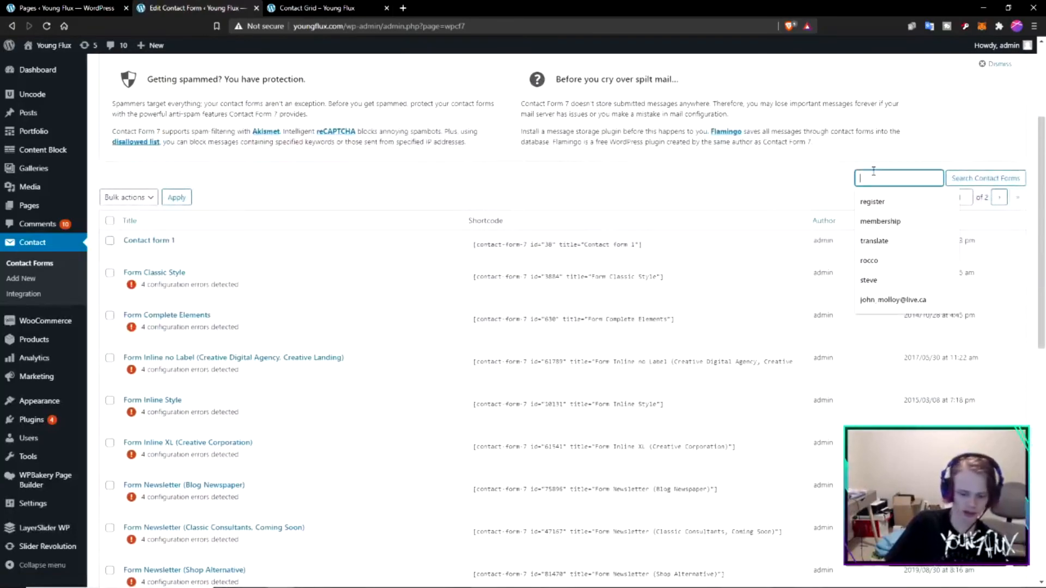
type("con")
type("porate")
key("Return")
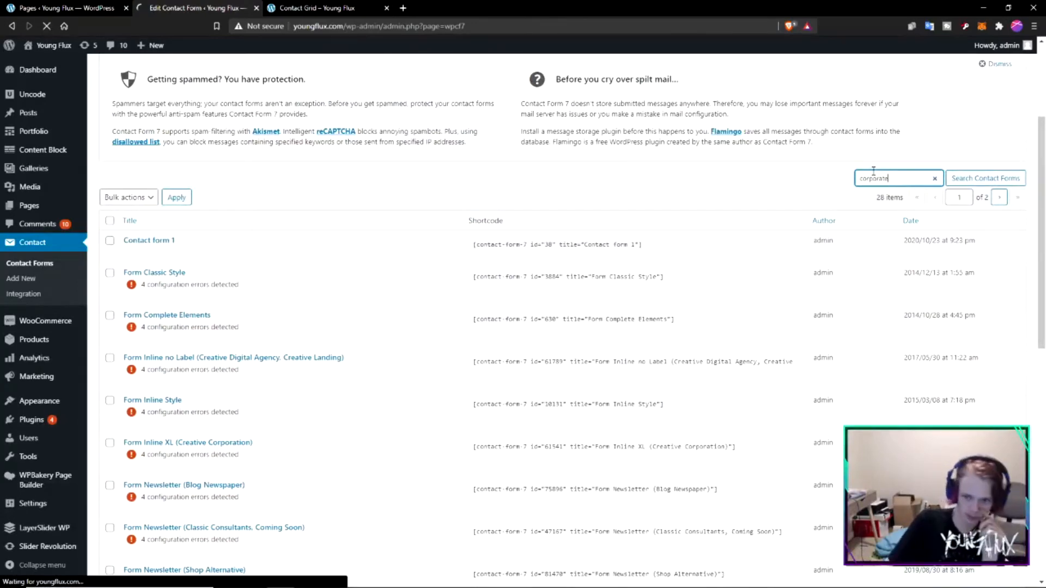
- Open the "Wireframe - Form Corporate" form for editing and rename it "Young Flux Contact"
left_click(130, 431)
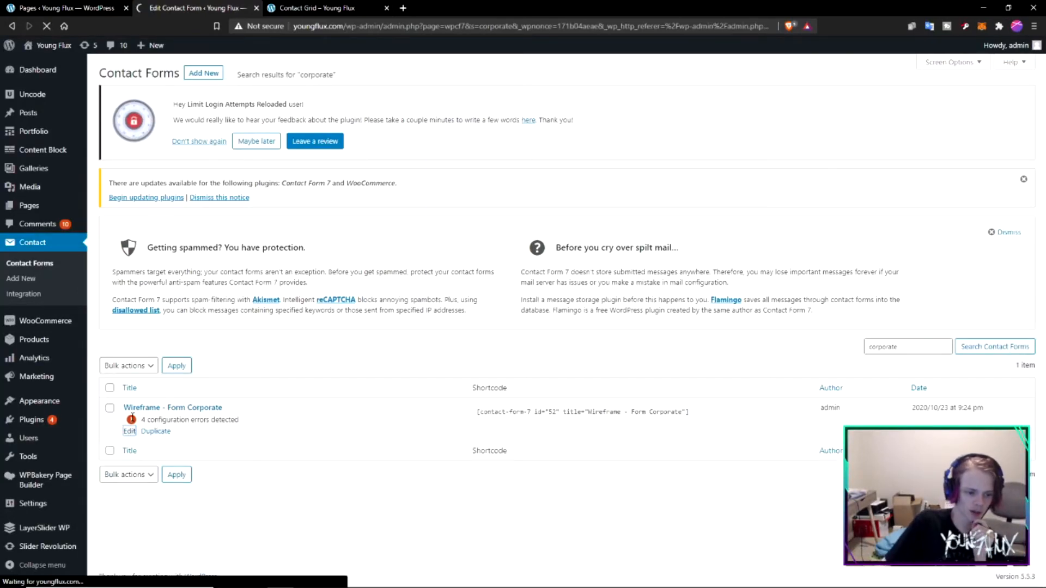
left_click_drag(132, 417, 166, 420)
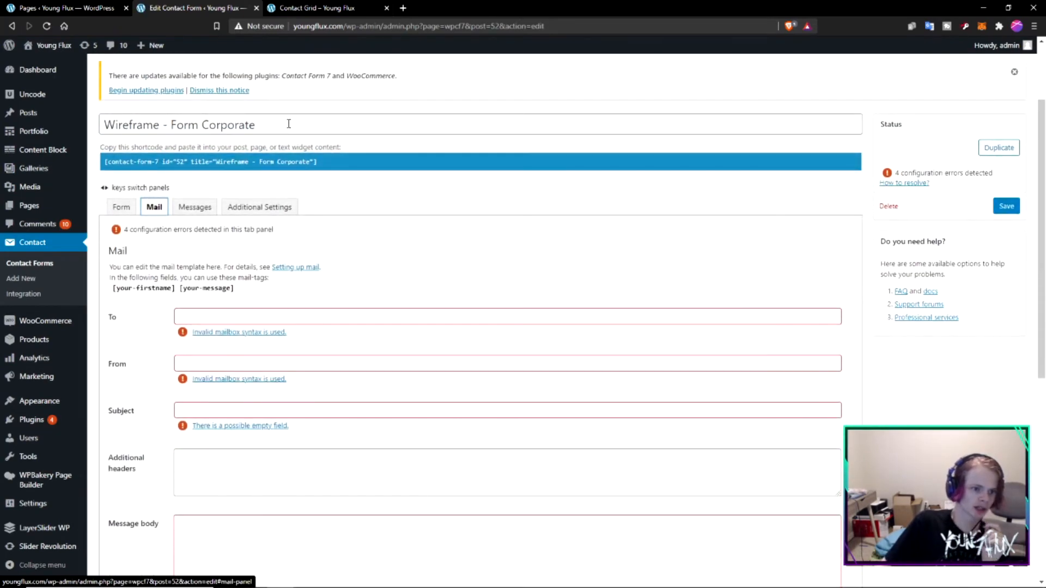
triple_click(267, 226)
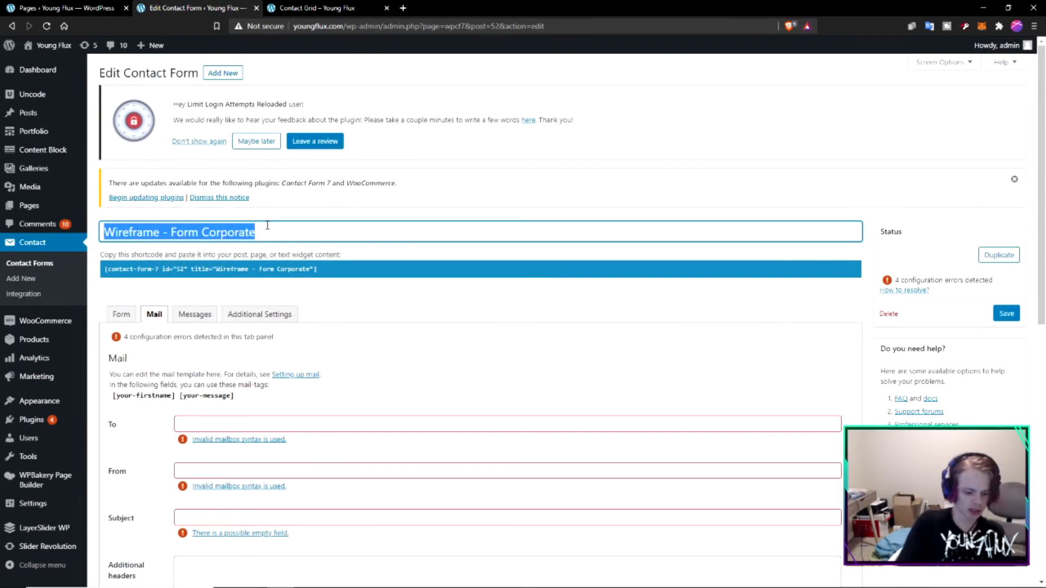
type("Young Flux Contact")
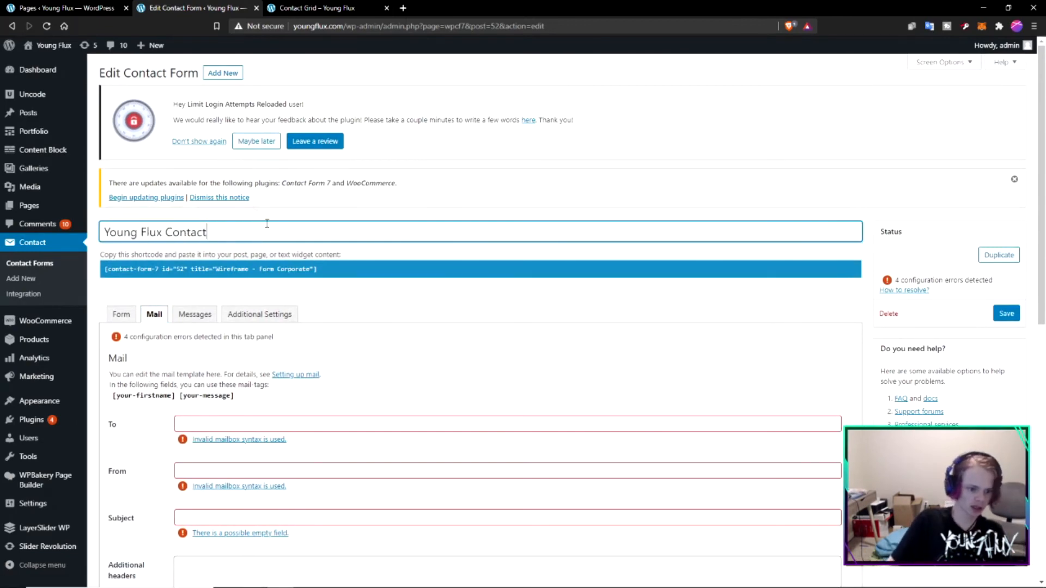
- Enter the management e-mail address as mail recipient and sender, with the subject "Young Flux Contact Form Submission"
scroll(238, 250, "down", 3)
left_click(213, 261)
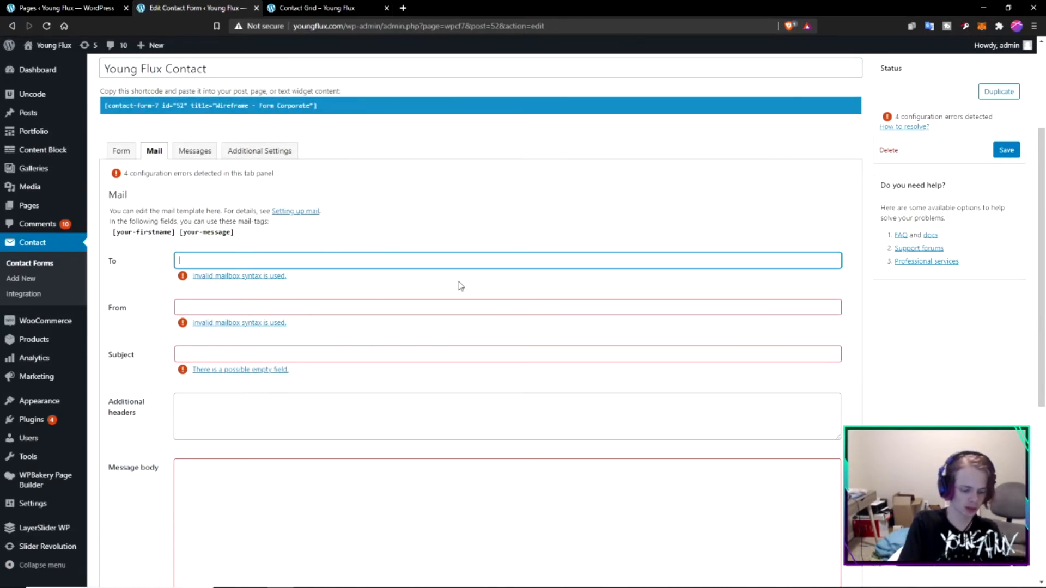
key("Tab")
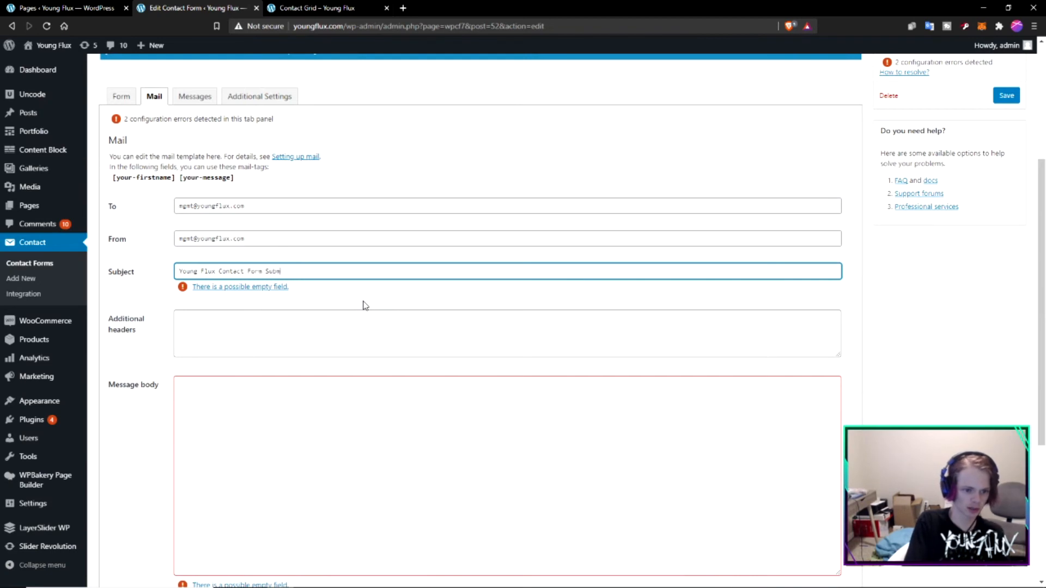
left_click(364, 337)
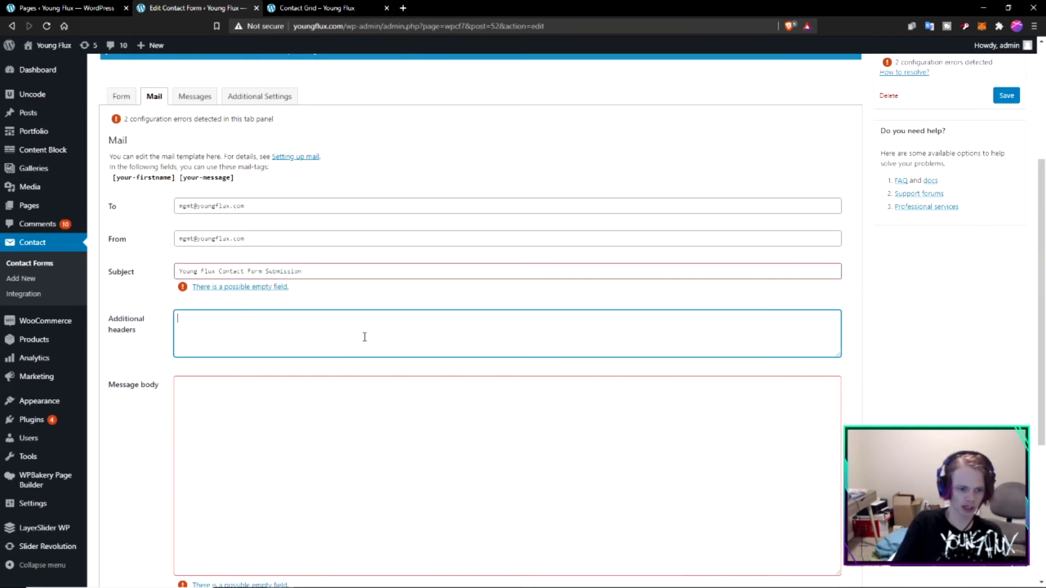
- Expand the mail subject to "Young Flux Official Website Contact Form Submission", correcting the misspelled word
left_click(213, 274)
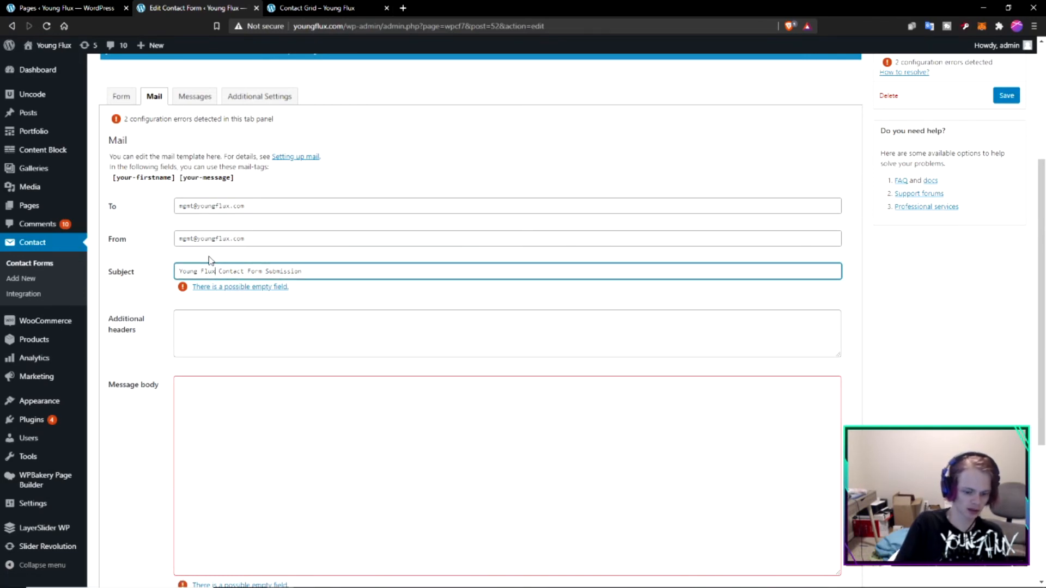
type("Offical Website")
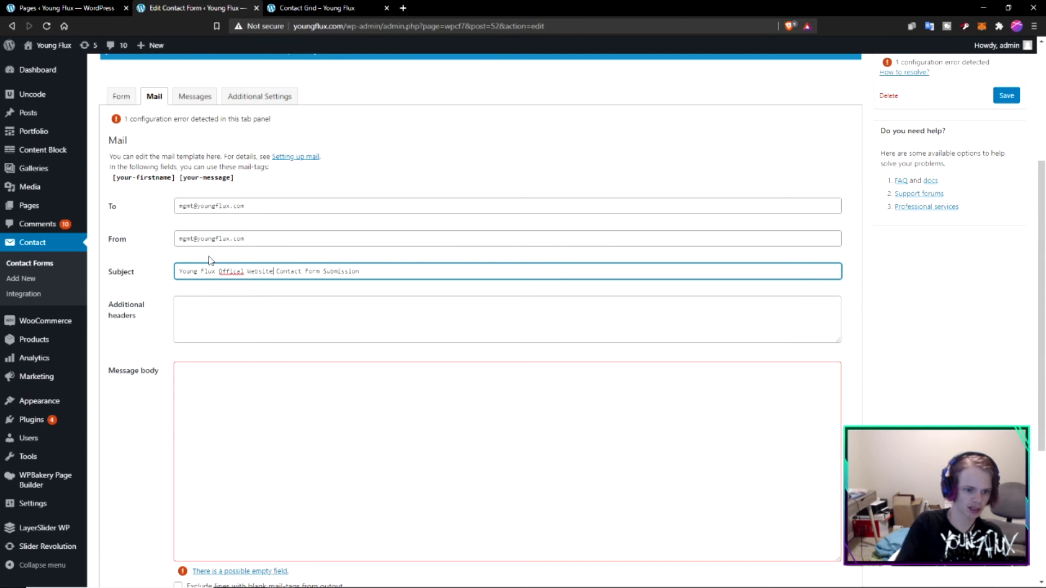
right_click(234, 267)
left_click(292, 271)
- Fill in the message body of the mail template and save the contact form
left_click(299, 333)
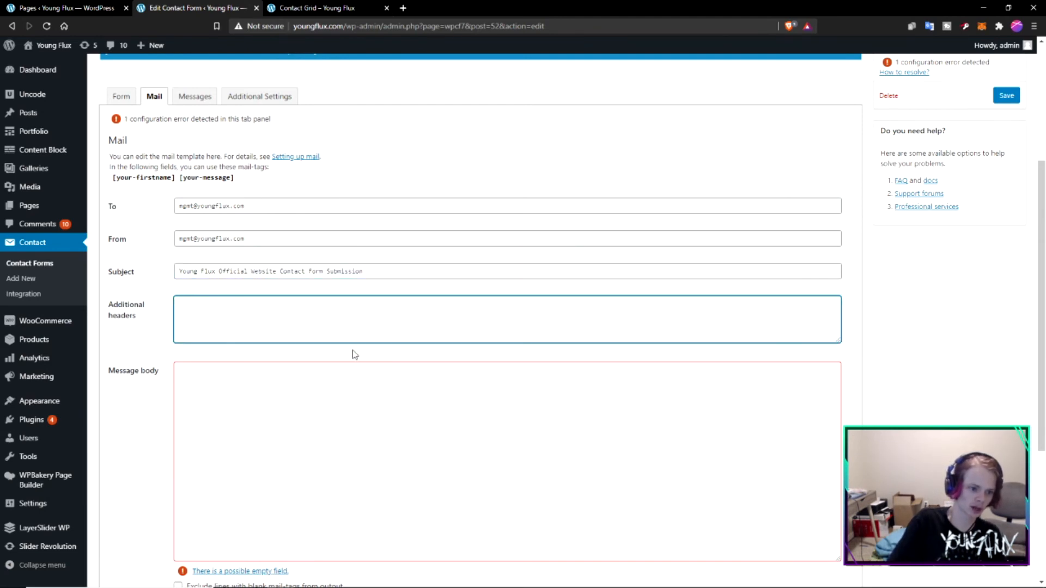
scroll(338, 360, "down", 1)
left_click(324, 385)
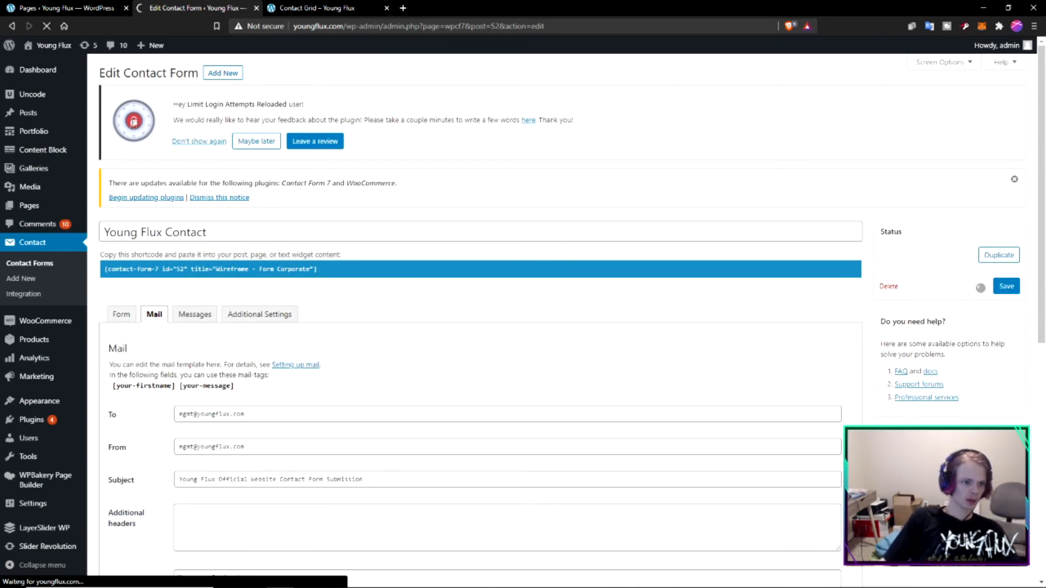
- Reload the contact page preview and submit a test request with a first name and the message "Hi this is a test"
left_click(310, 7)
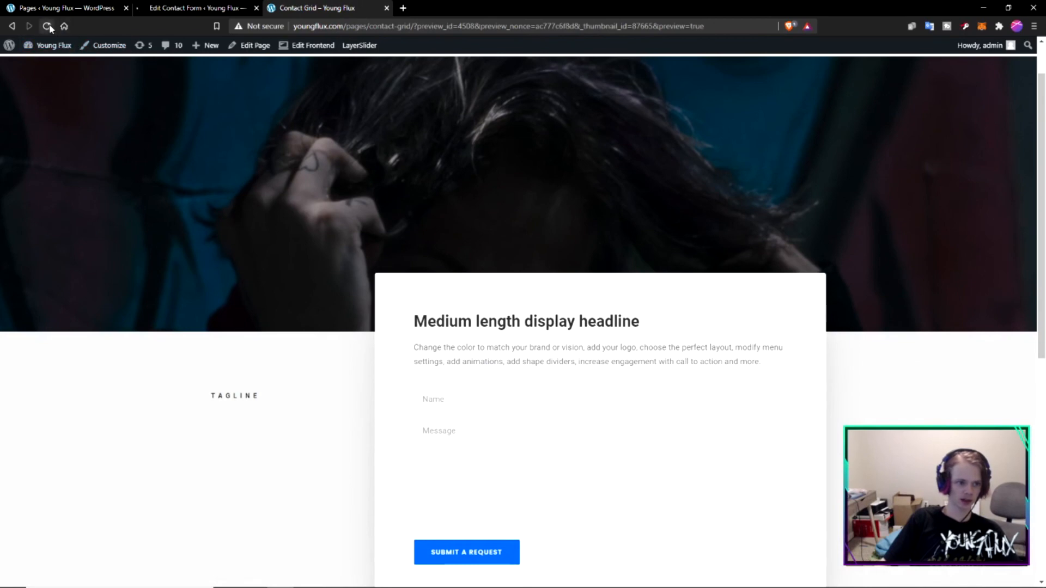
left_click(48, 26)
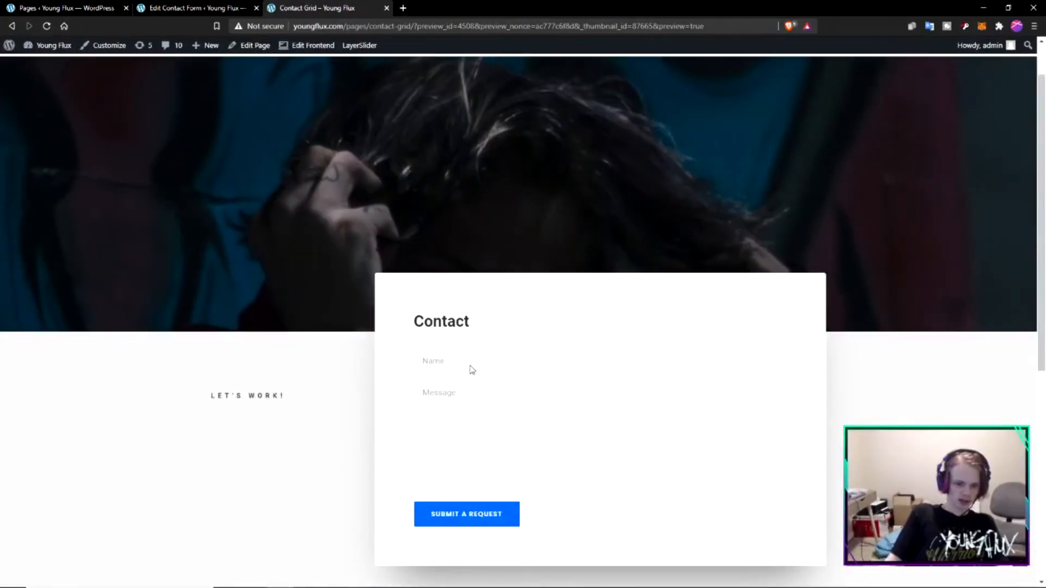
left_click(471, 364)
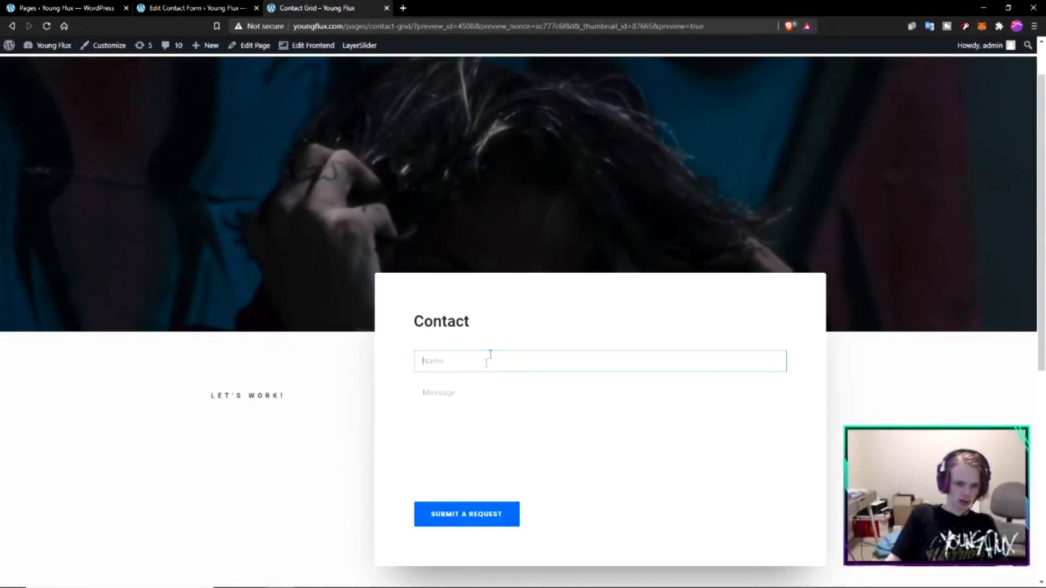
type("Tim")
key("Tab")
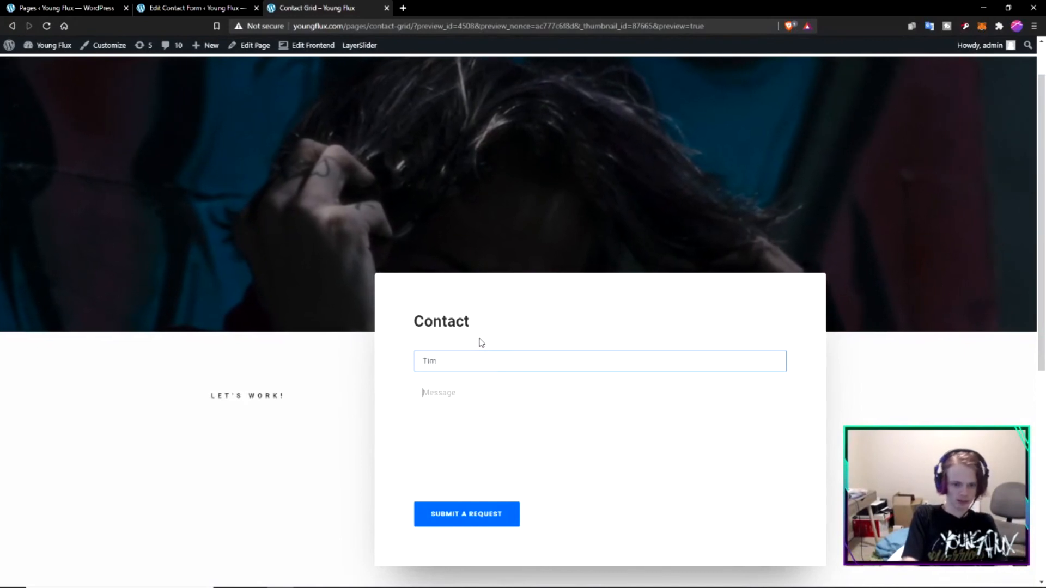
type("Hi this is a test")
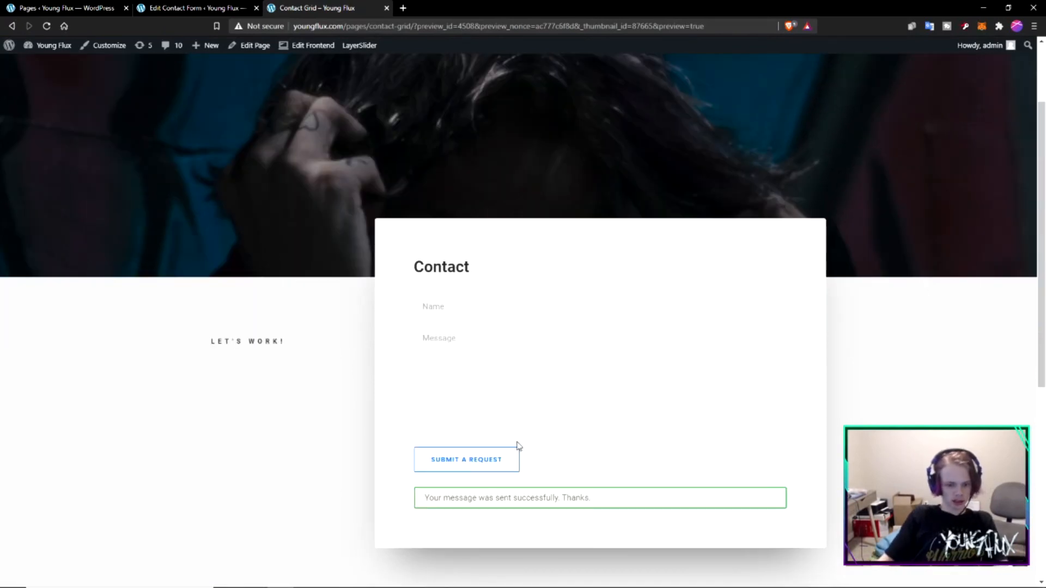
- Check the contact form's settings against the previewed page, including the form card, submit button and contact details
left_click(212, 6)
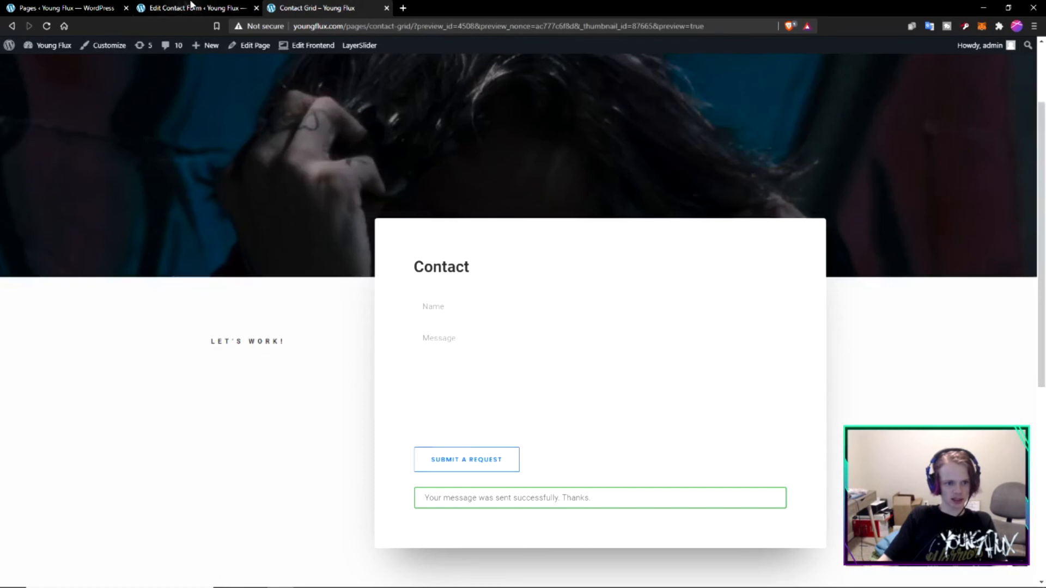
left_click(192, 8)
scroll(273, 184, "down", 3)
scroll(274, 152, "up", 3)
left_click(310, 9)
scroll(572, 376, "up", 3)
scroll(545, 370, "down", 4)
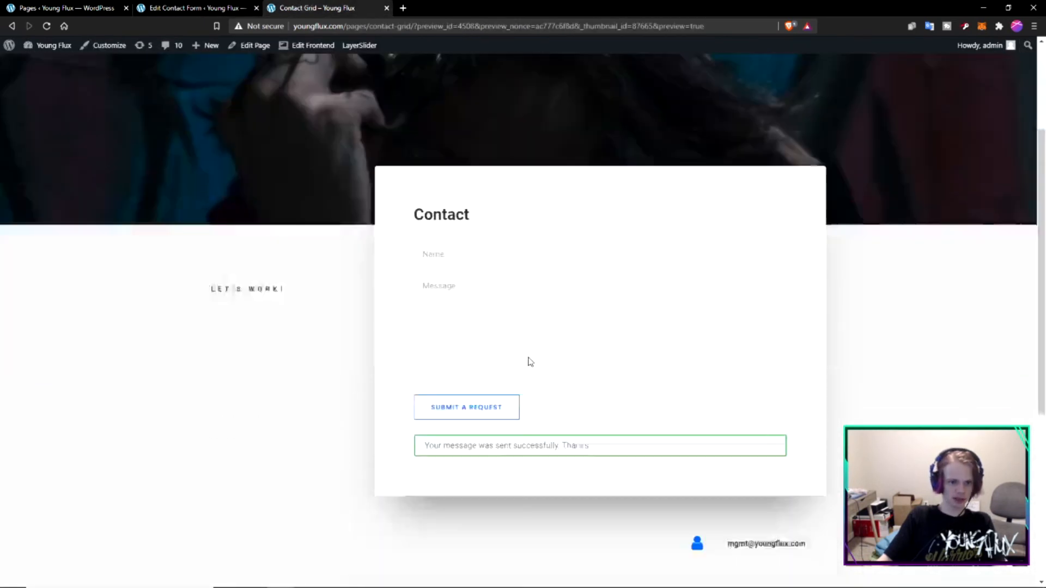
scroll(531, 354, "down", 3)
scroll(538, 341, "up", 2)
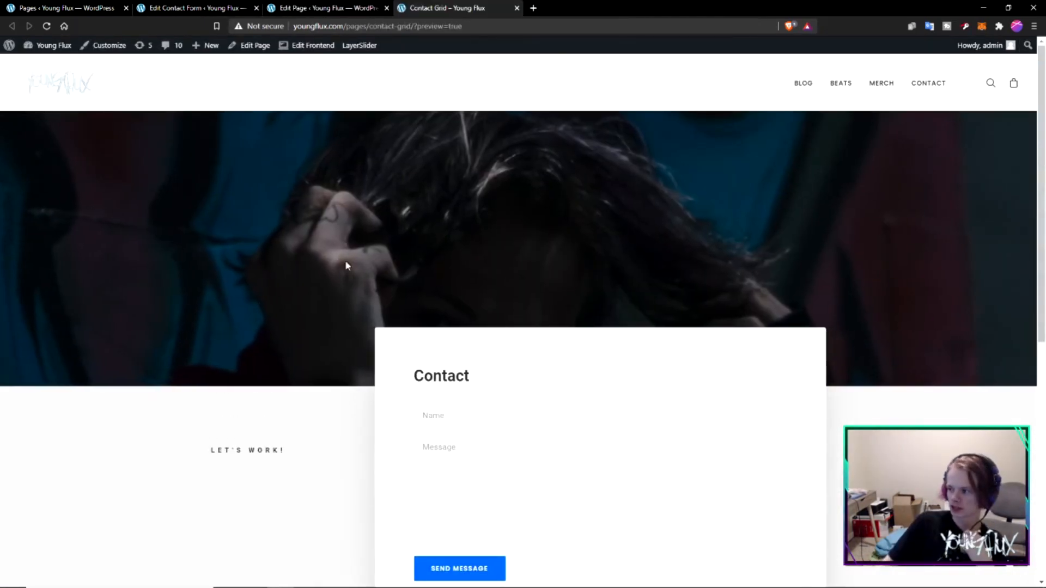